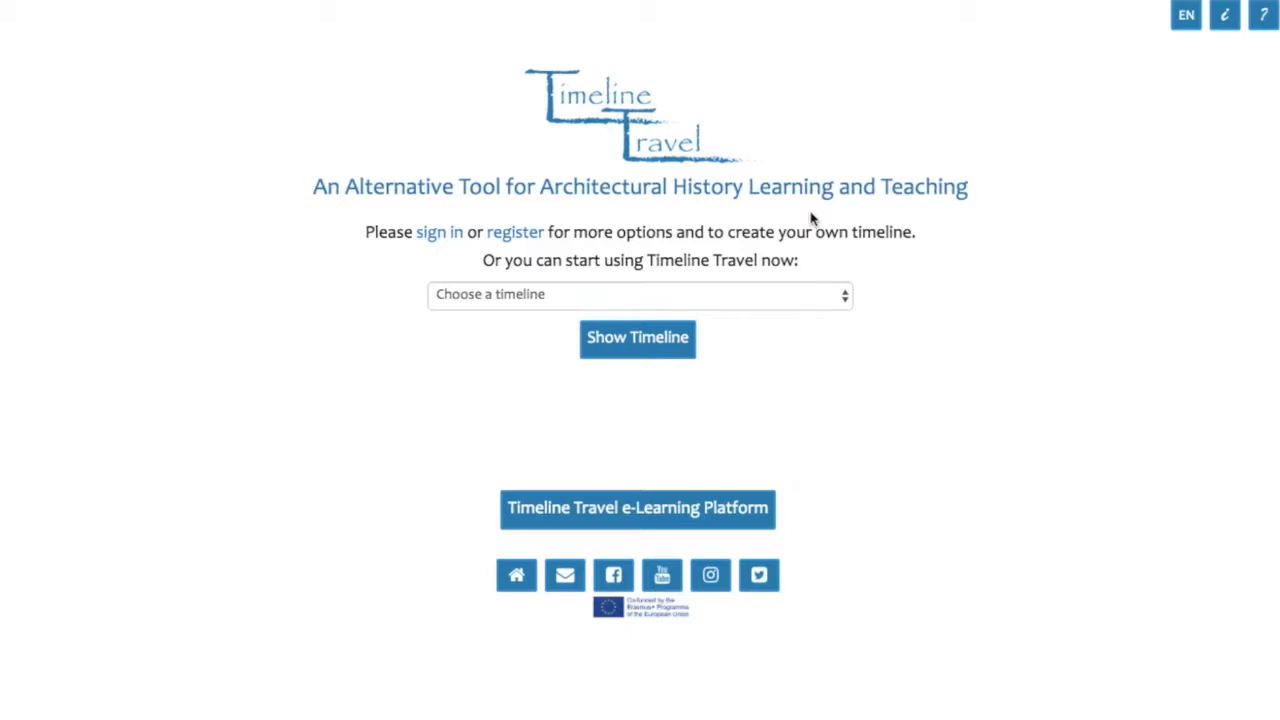
Open the sign-in page to log in to the editor account
left_click(433, 233)
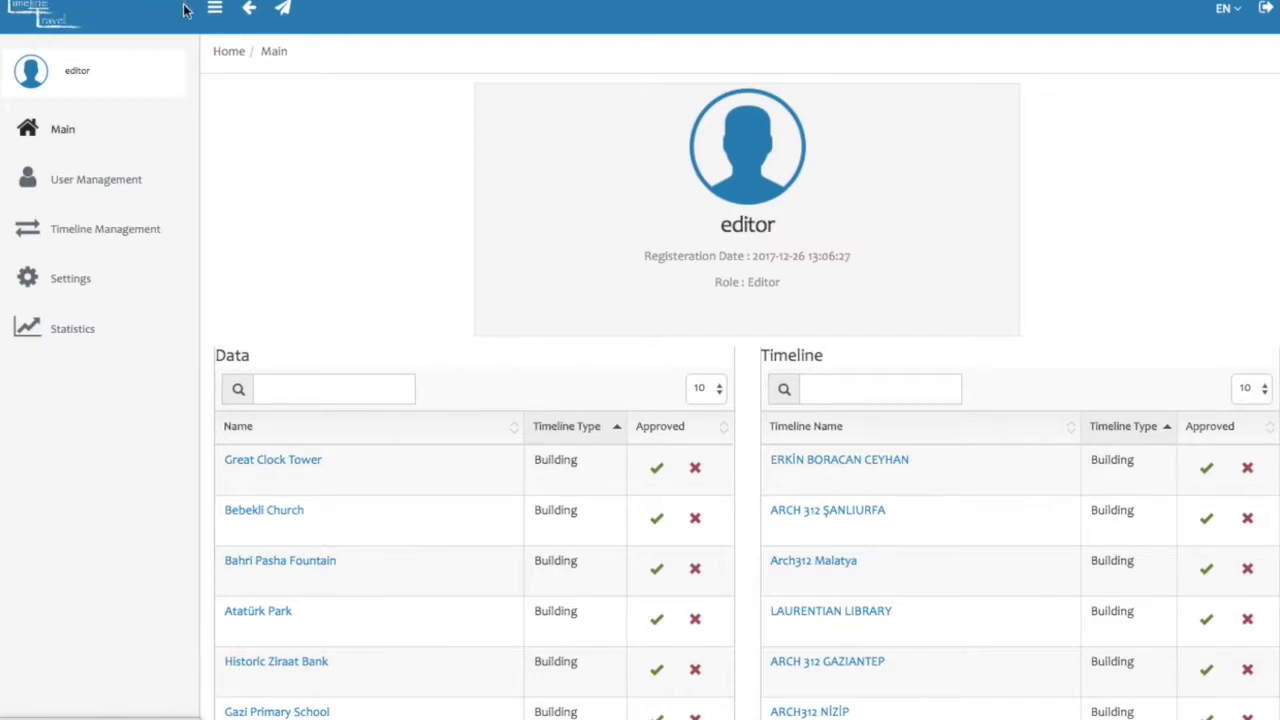
Collapse and restore the navigation sidebar, and view the interface language options
left_click(213, 12)
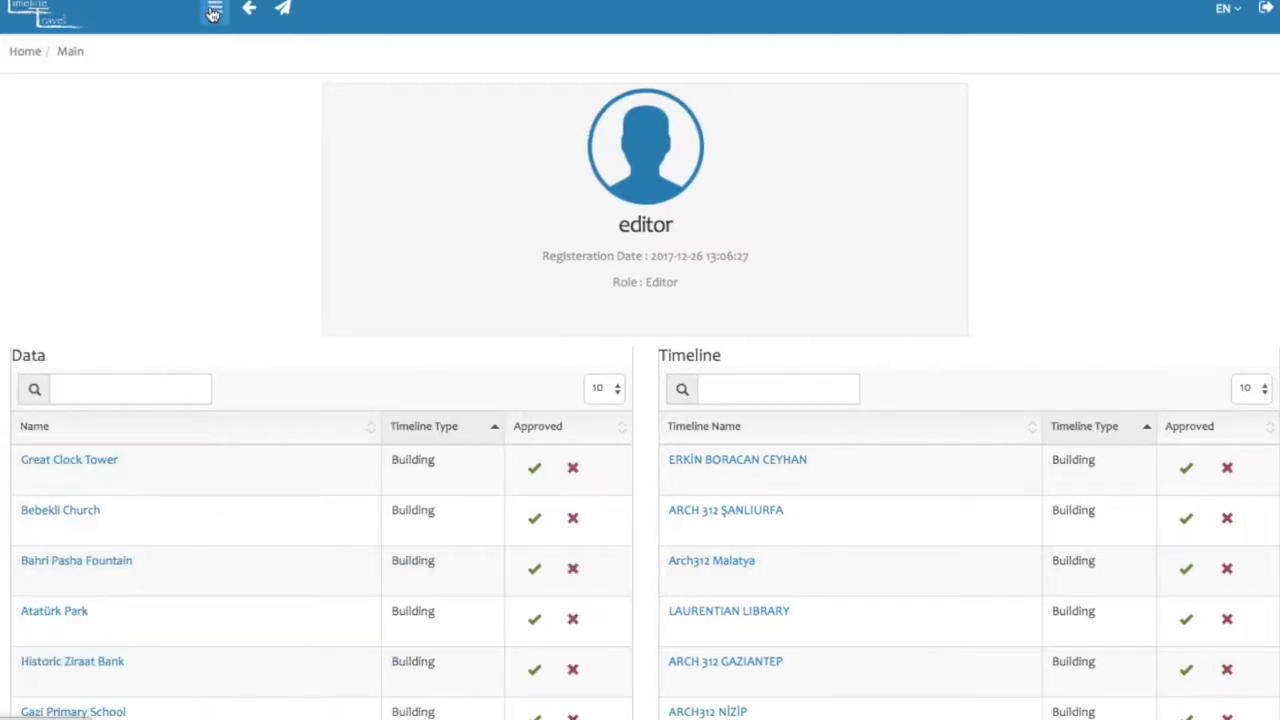
left_click(213, 12)
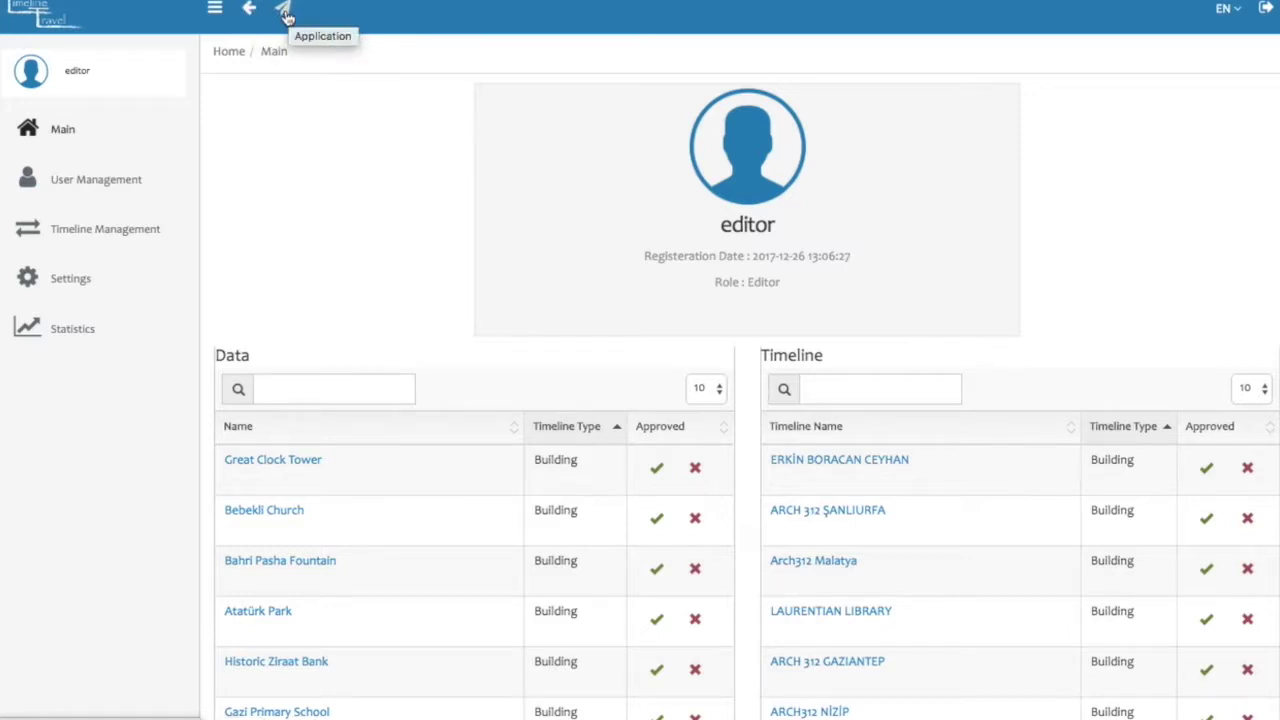
left_click(1236, 12)
left_click(1236, 12)
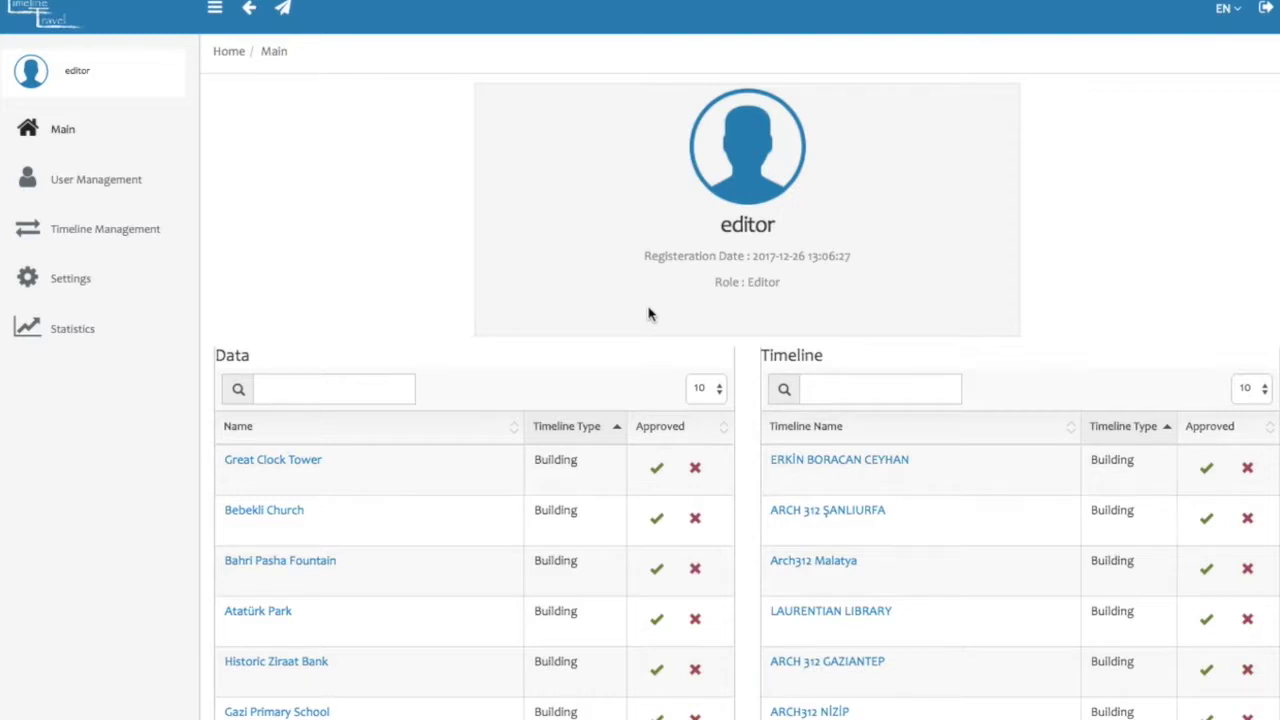
Look over the Data and Timeline lists on the main page and open the ARCH 312 ŞANLIURFA timeline
scroll(594, 366, "down", 1)
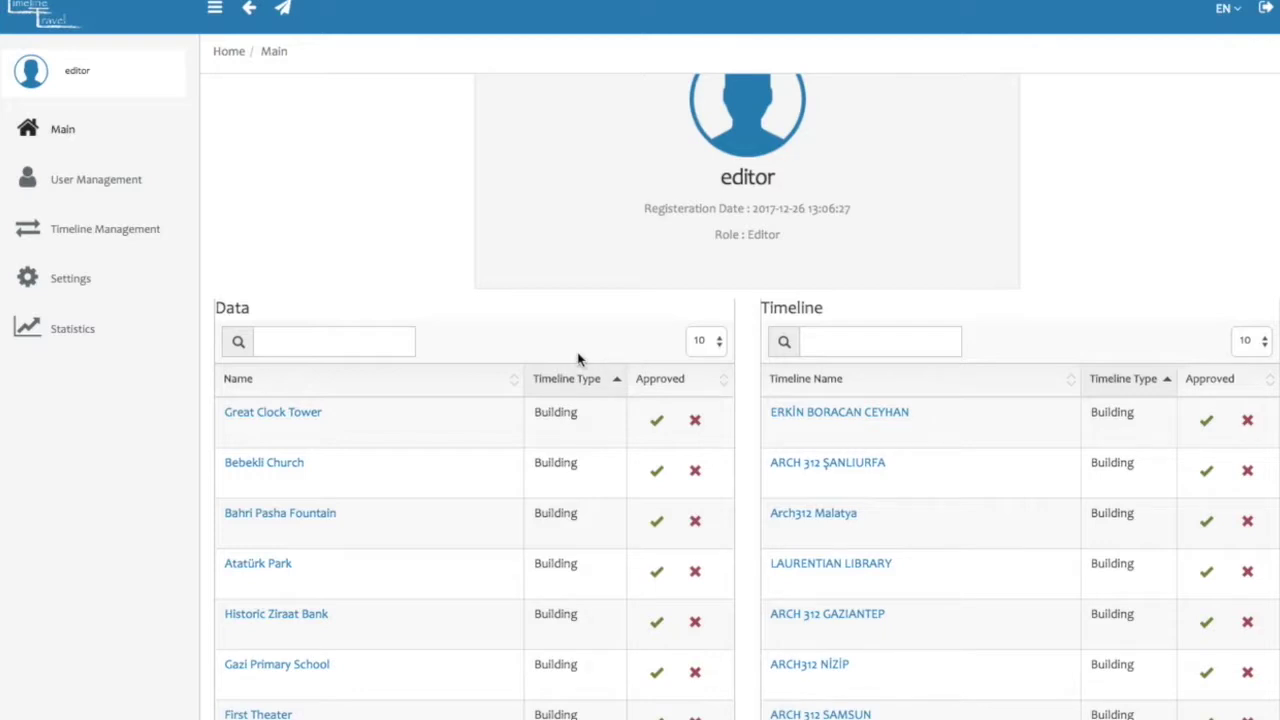
scroll(577, 358, "down", 1)
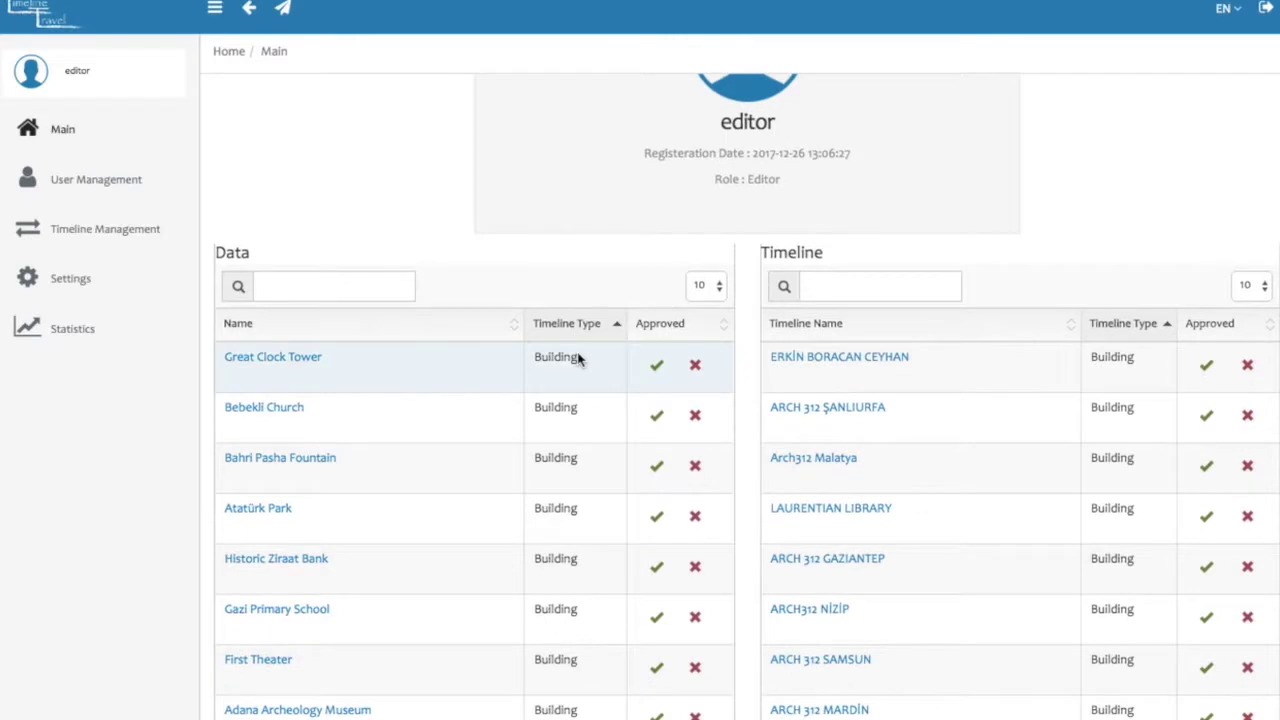
left_click(836, 415)
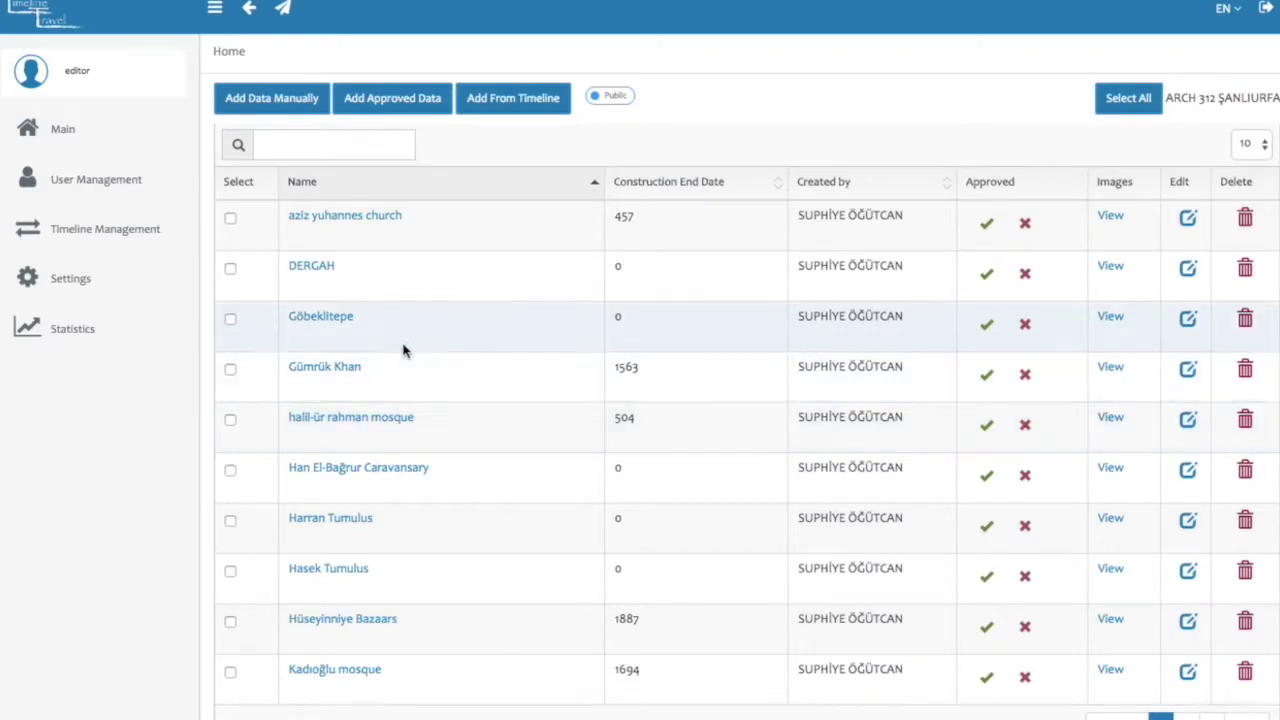
Examine the fields of the manual building data form for ARCH 312 ŞANLIURFA and return to its data list
left_click(270, 98)
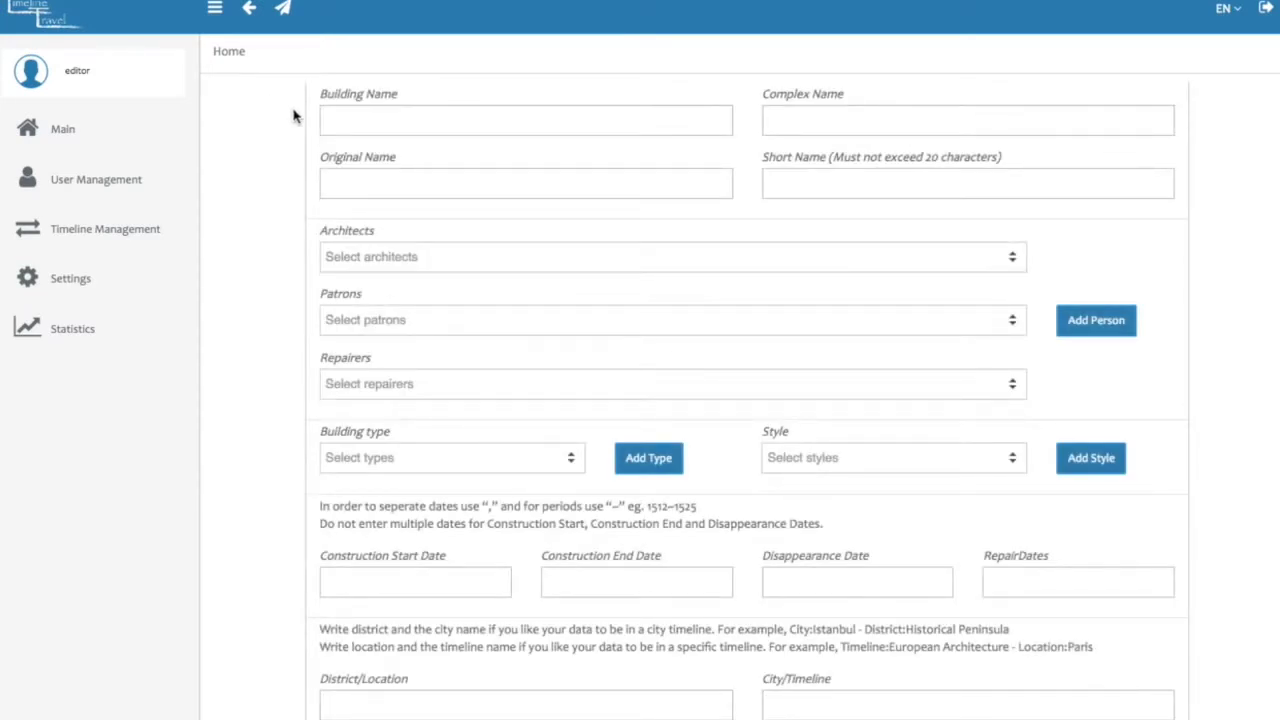
scroll(224, 259, "down", 1)
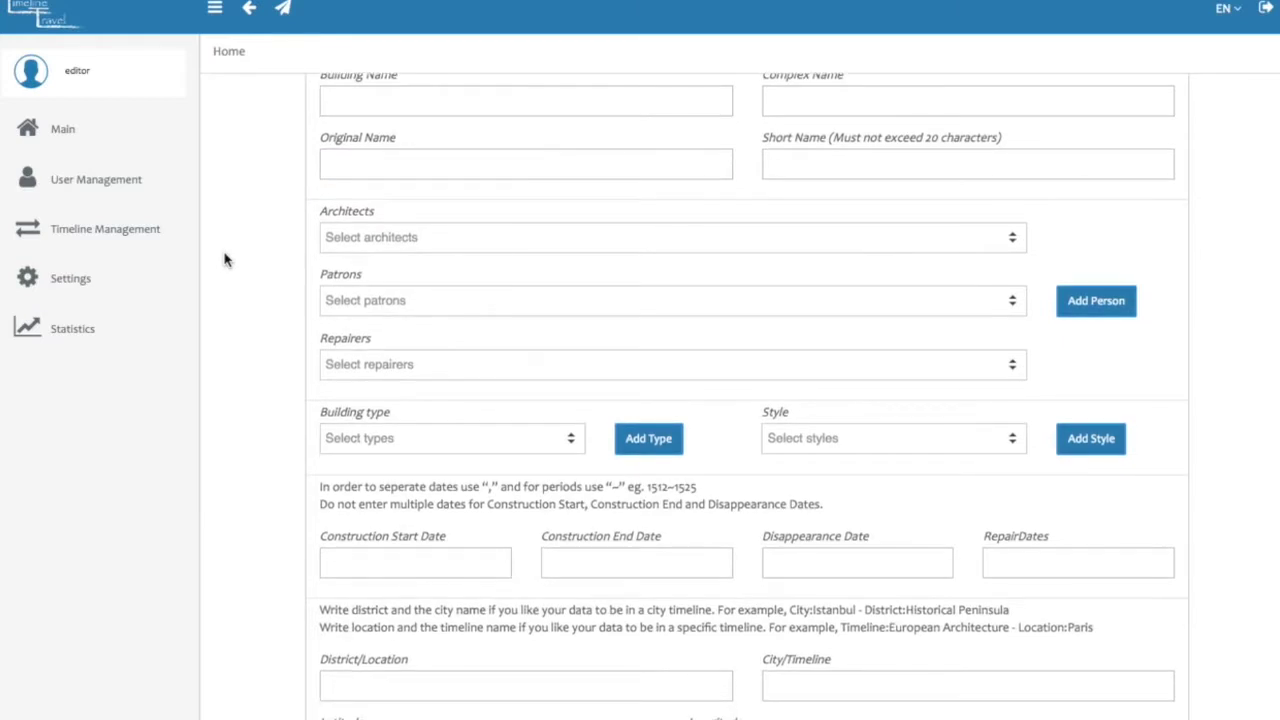
scroll(224, 259, "down", 5)
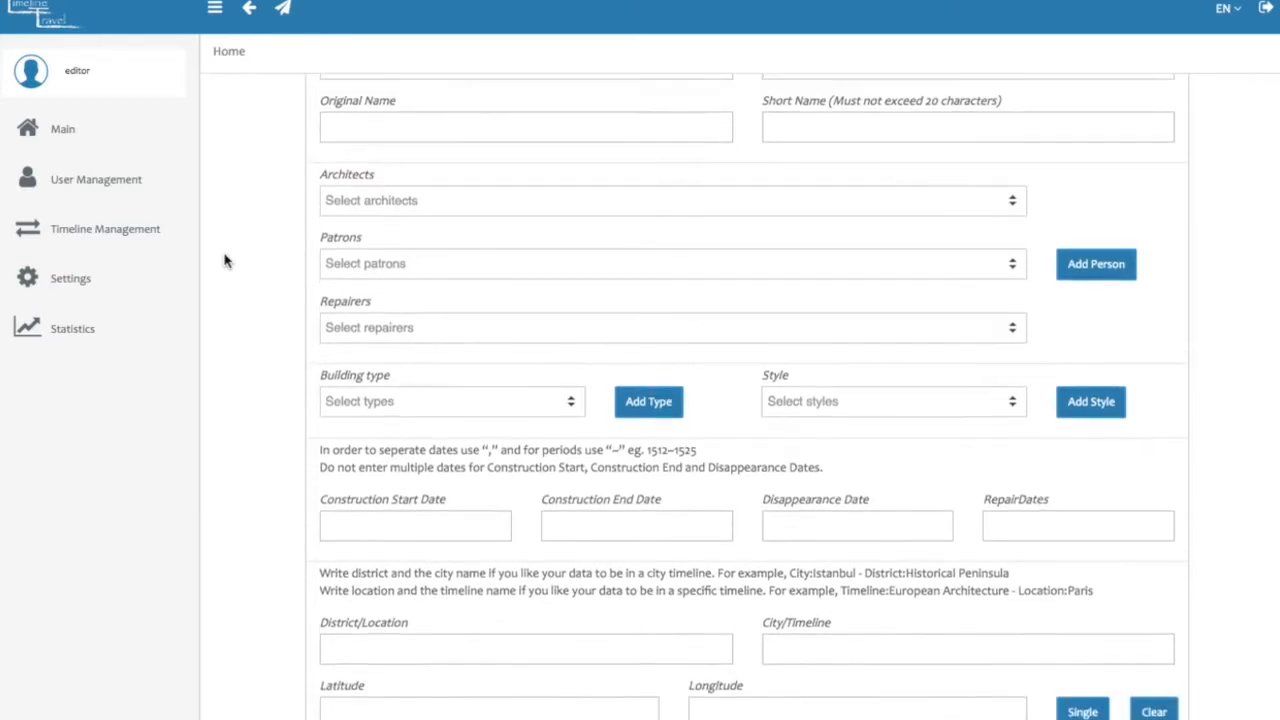
scroll(224, 259, "down", 2)
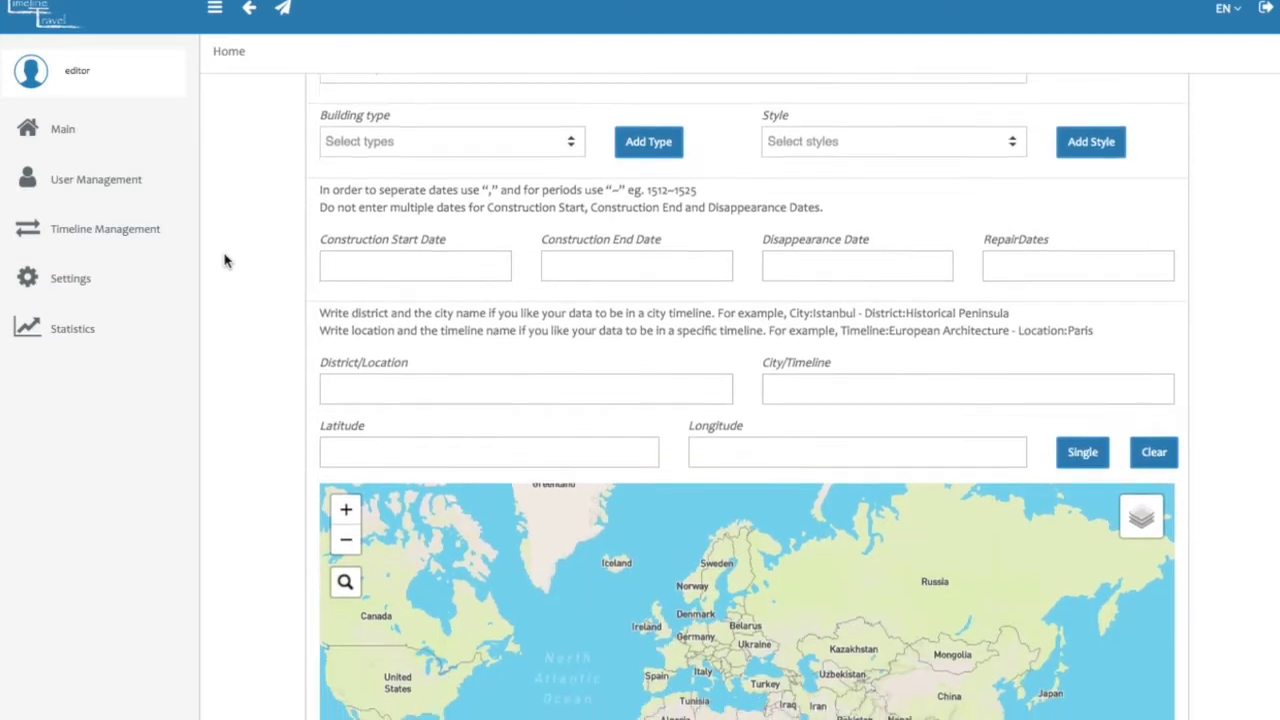
scroll(224, 259, "down", 2)
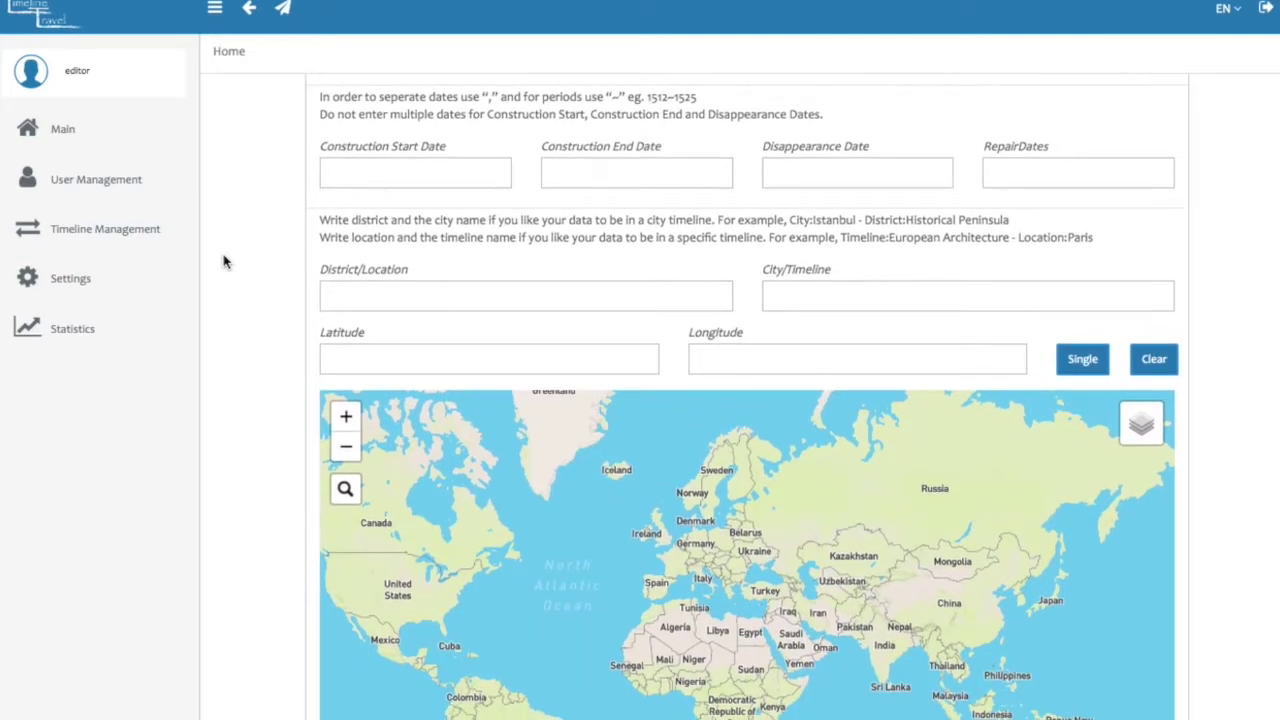
scroll(224, 300, "down", 1)
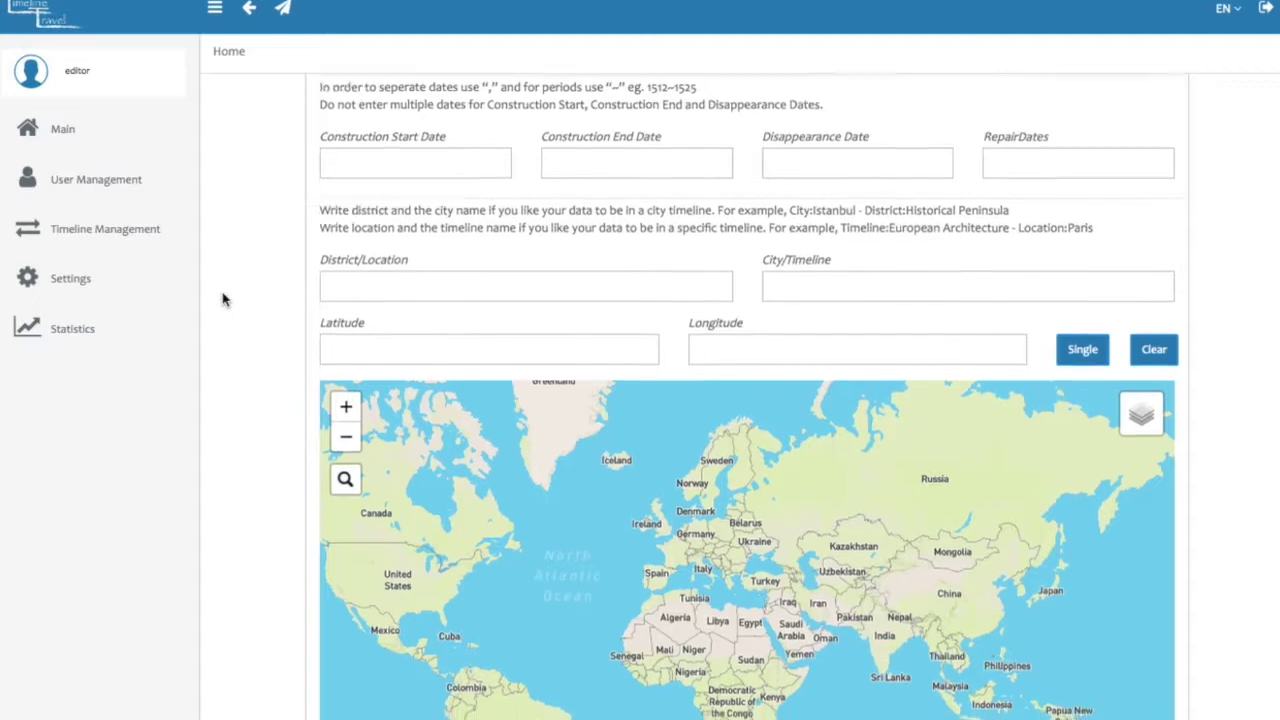
scroll(224, 300, "up", 4)
scroll(223, 297, "up", 5)
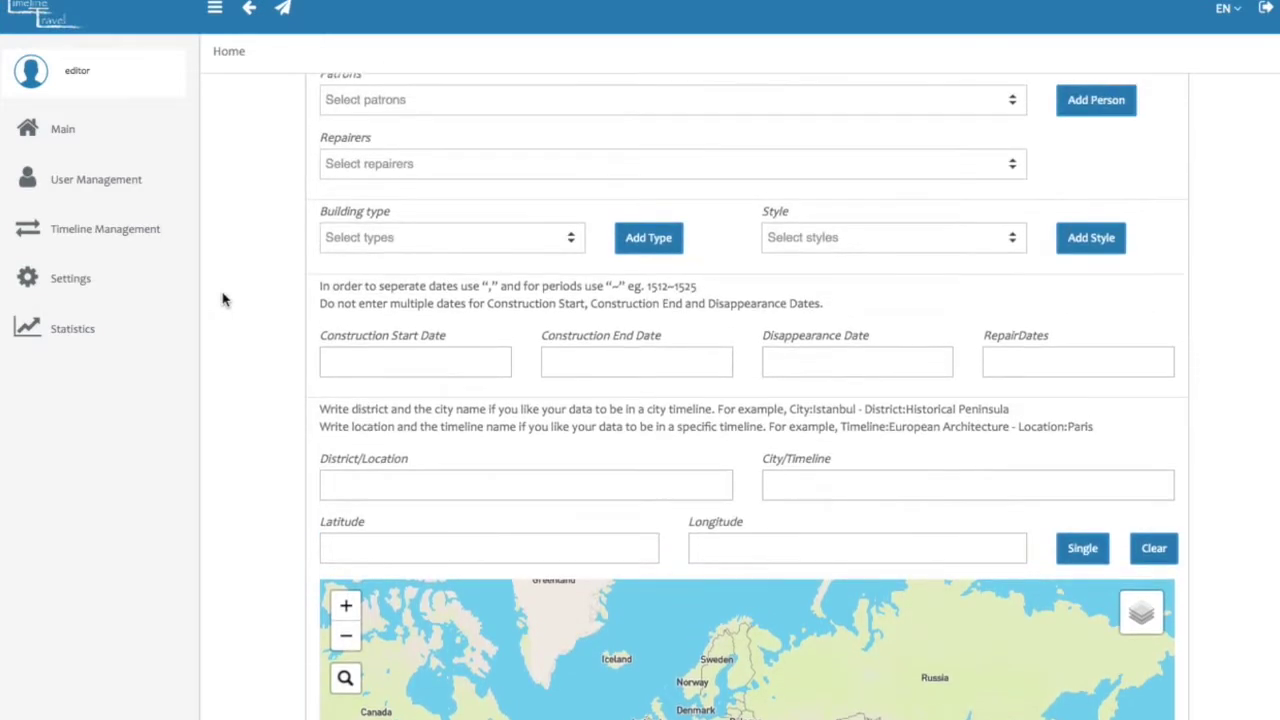
left_click(250, 34)
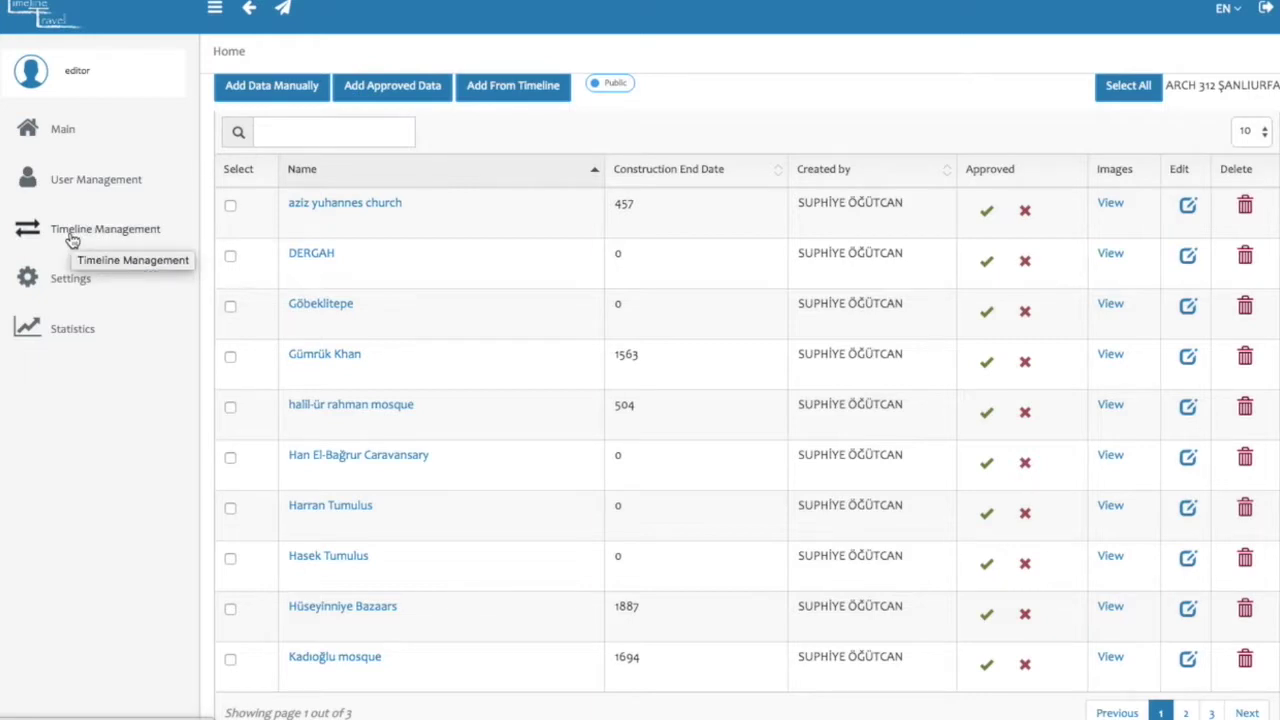
In Timeline Management, view the type options for adding a new timeline and cancel without creating one
left_click(72, 238)
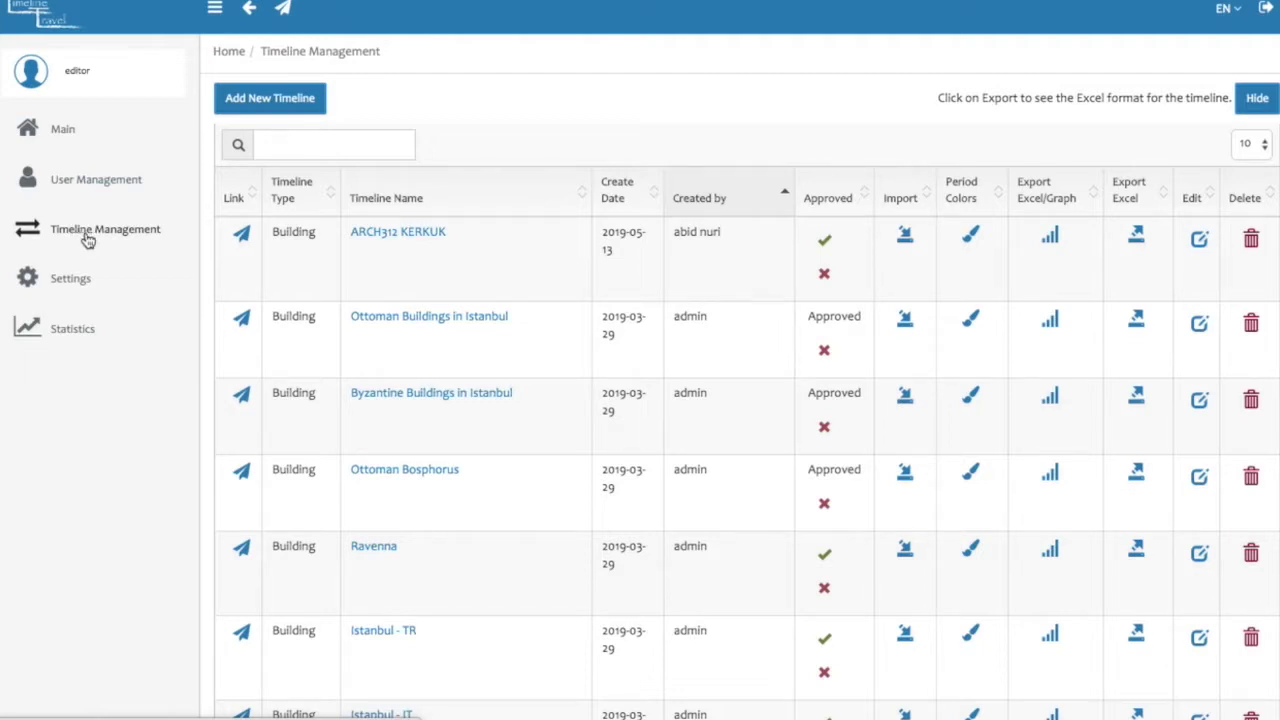
left_click(272, 104)
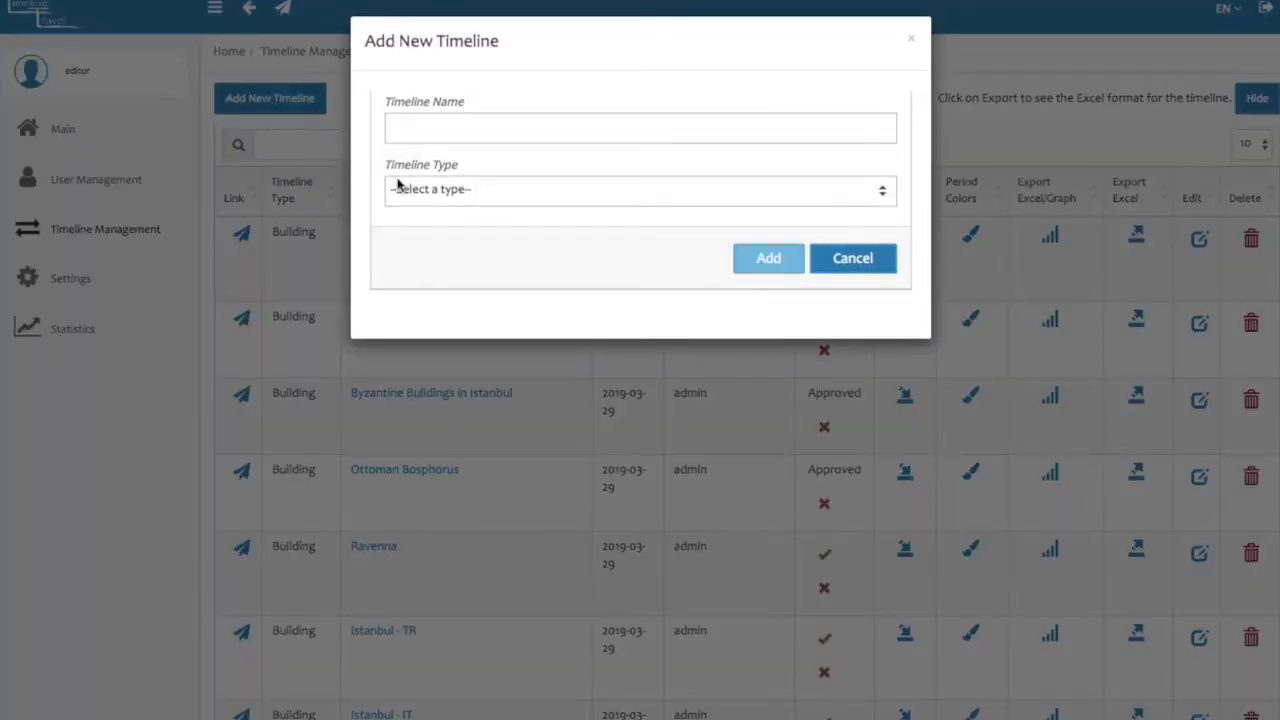
left_click(510, 195)
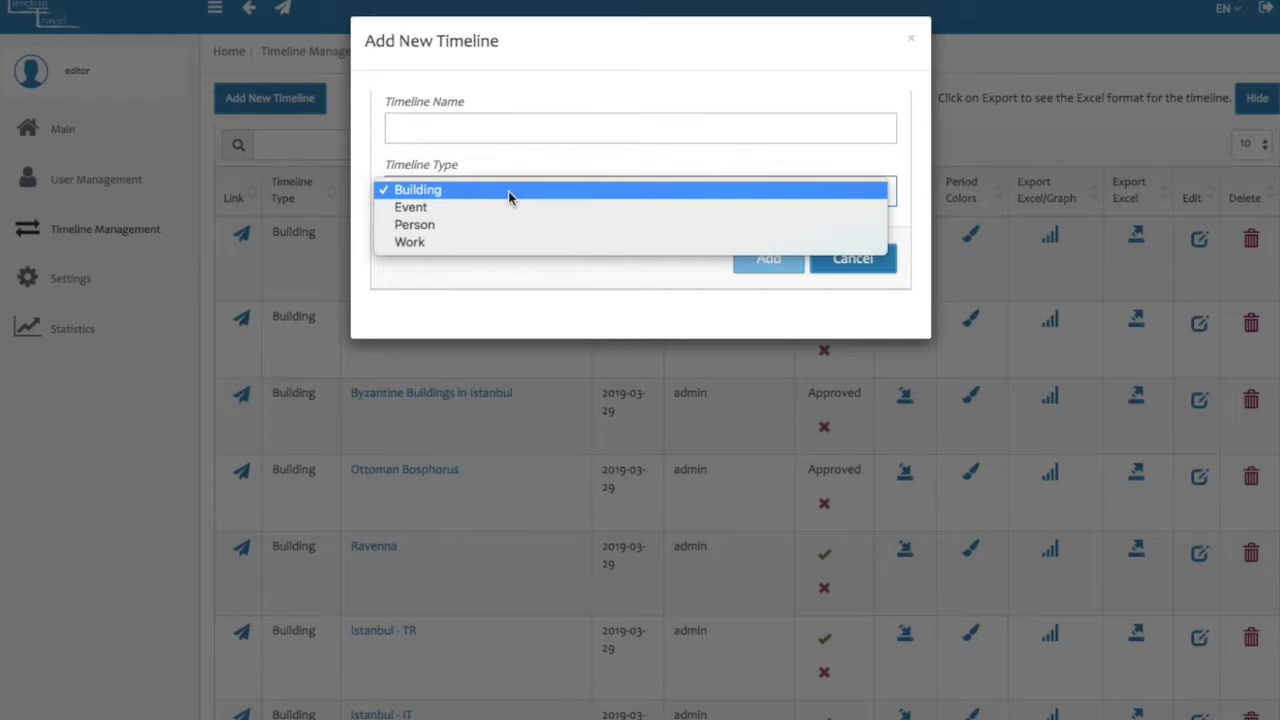
left_click(727, 300)
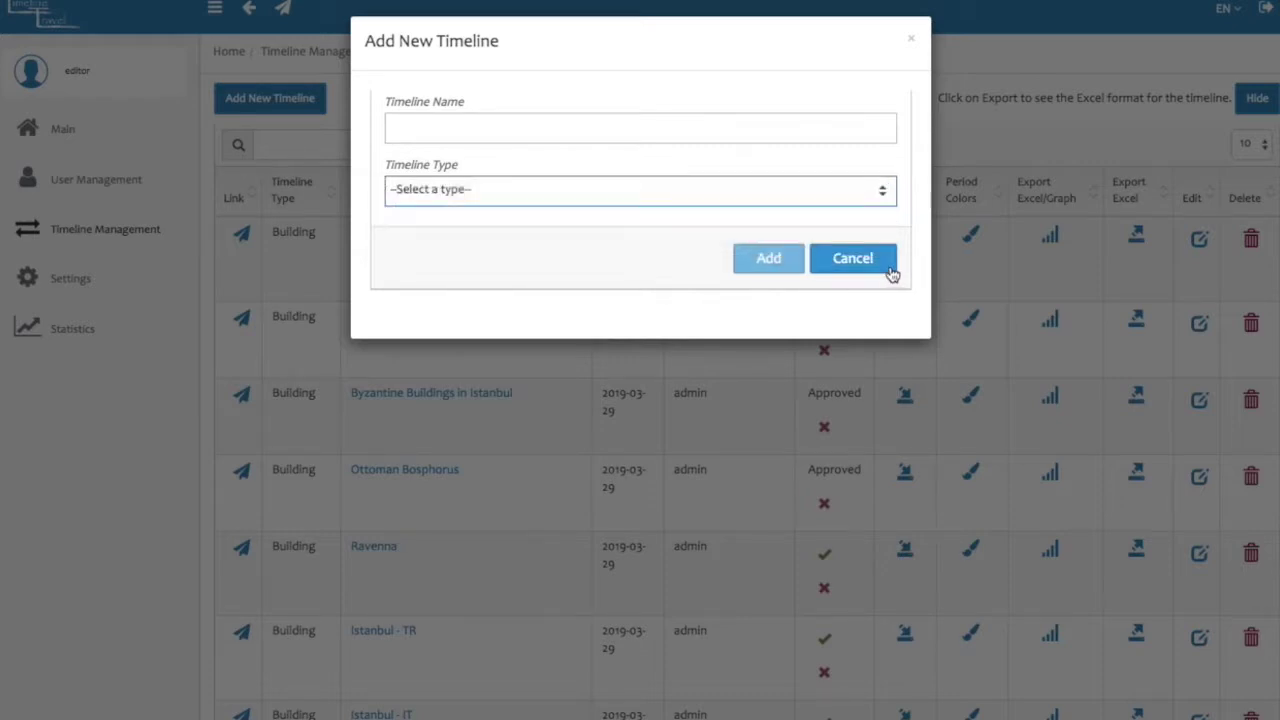
left_click(864, 267)
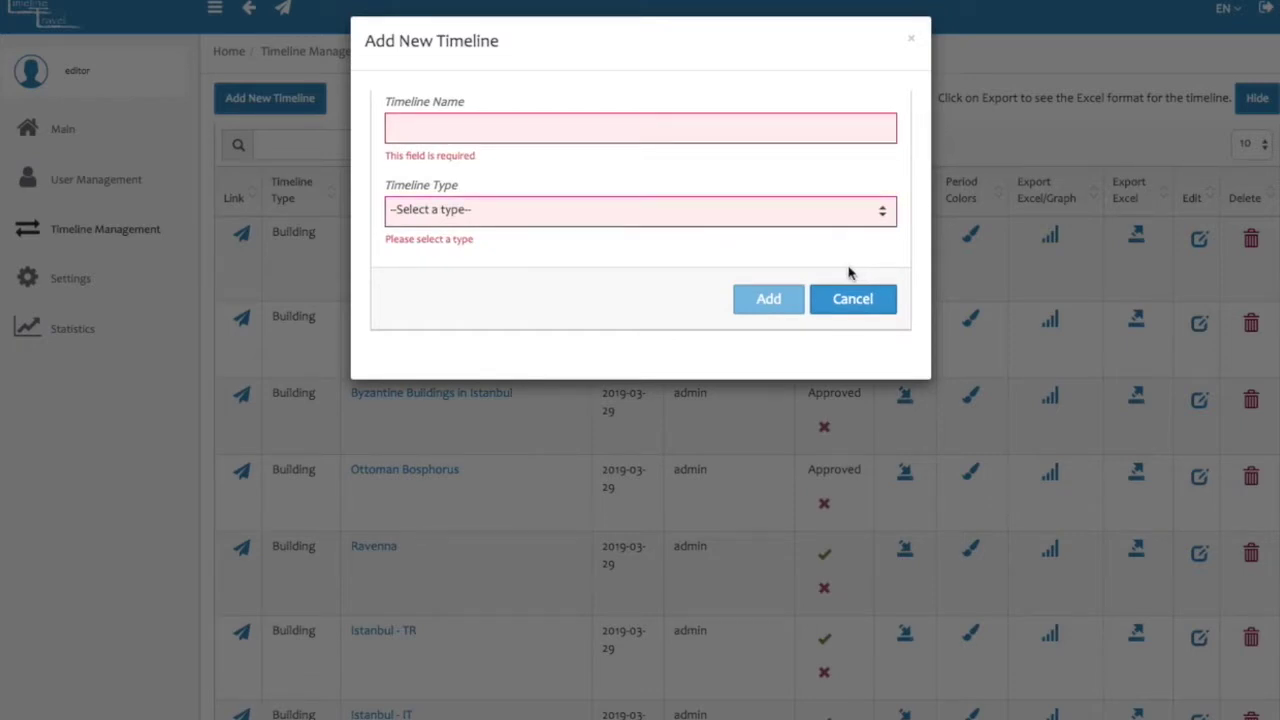
left_click(862, 312)
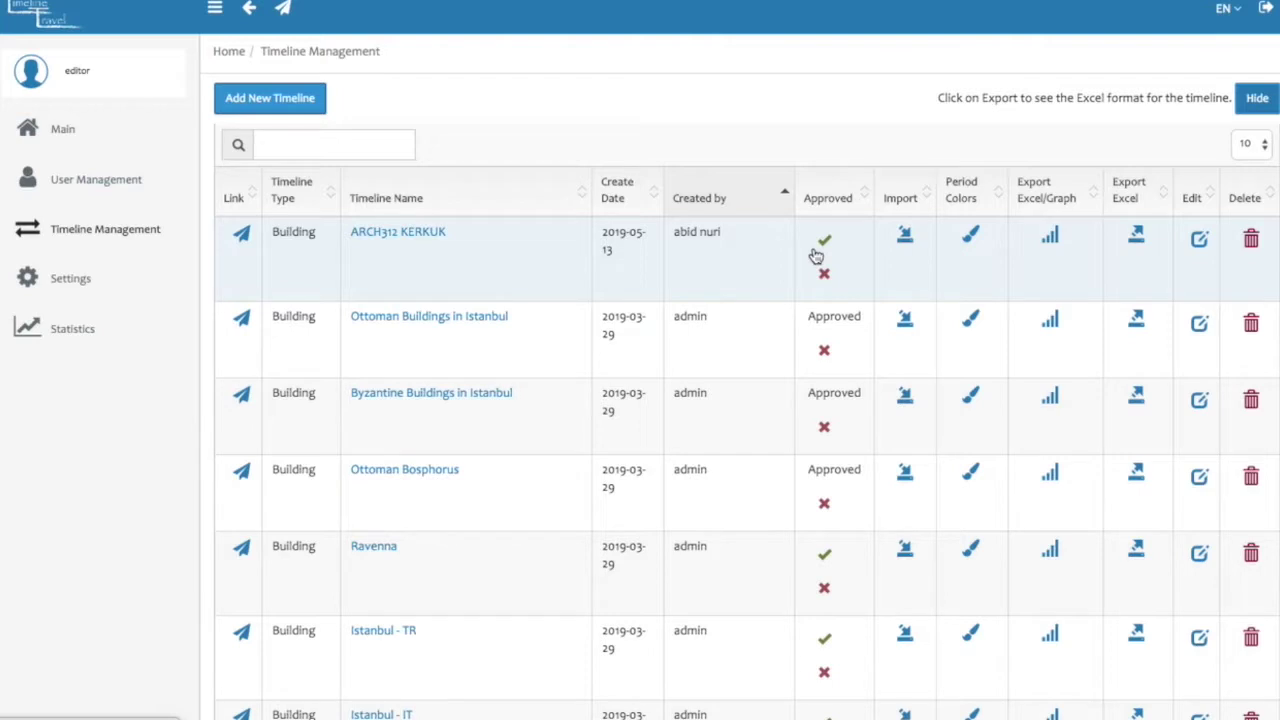
View the data import options for the ARCH312 KERKUK timeline, and hide and restore the table's additional columns
left_click(907, 247)
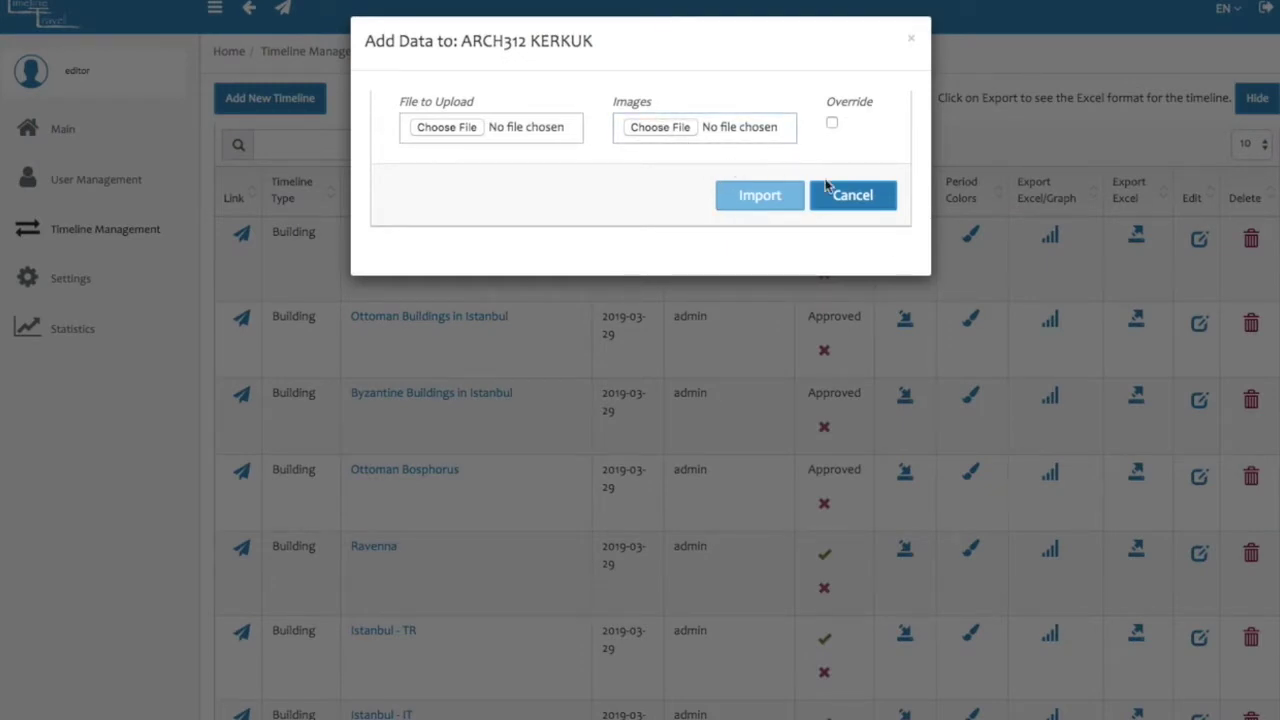
left_click(863, 194)
left_click(1260, 104)
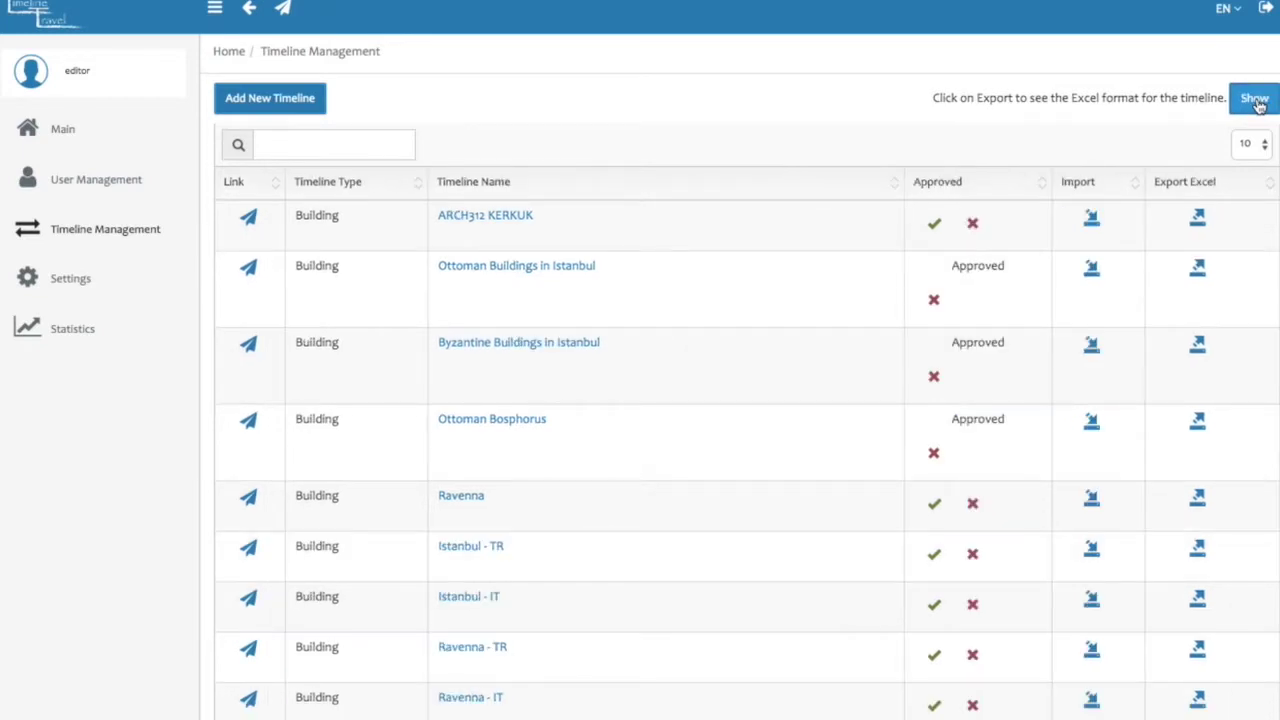
left_click(1258, 106)
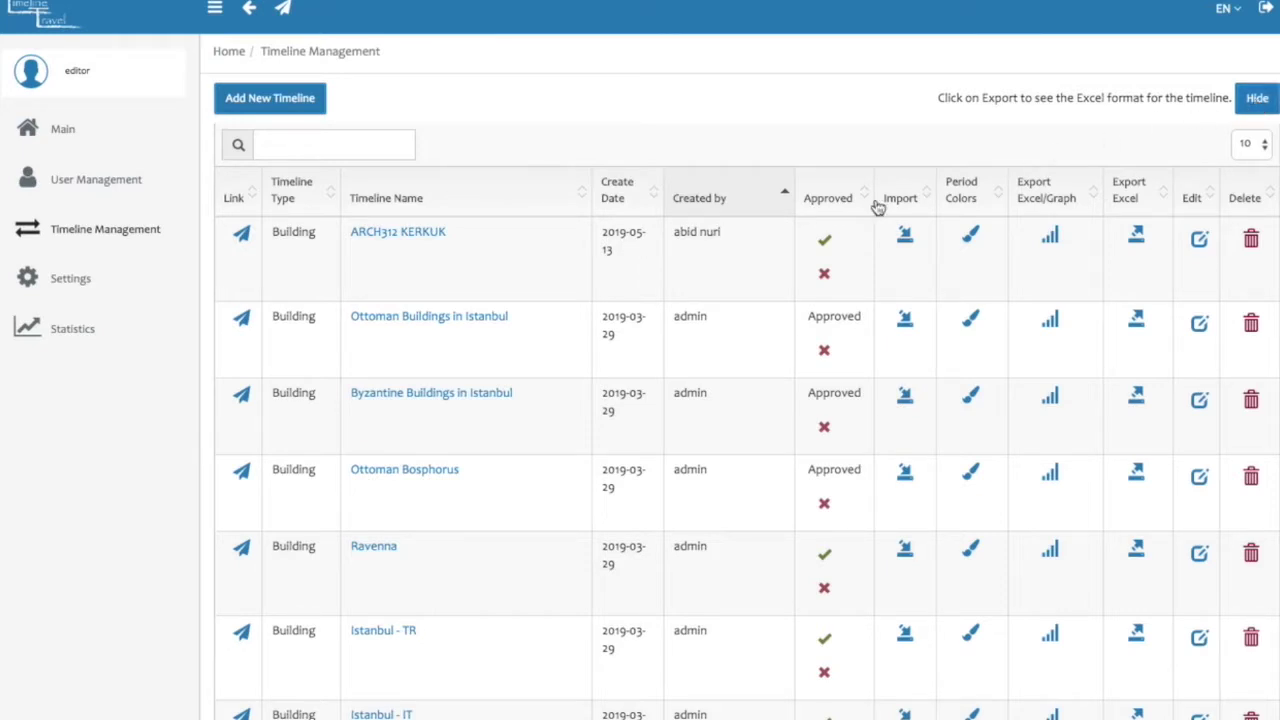
View the period colors of ARCH312 KERKUK and the form for adding one, and return to the timeline list
left_click(968, 237)
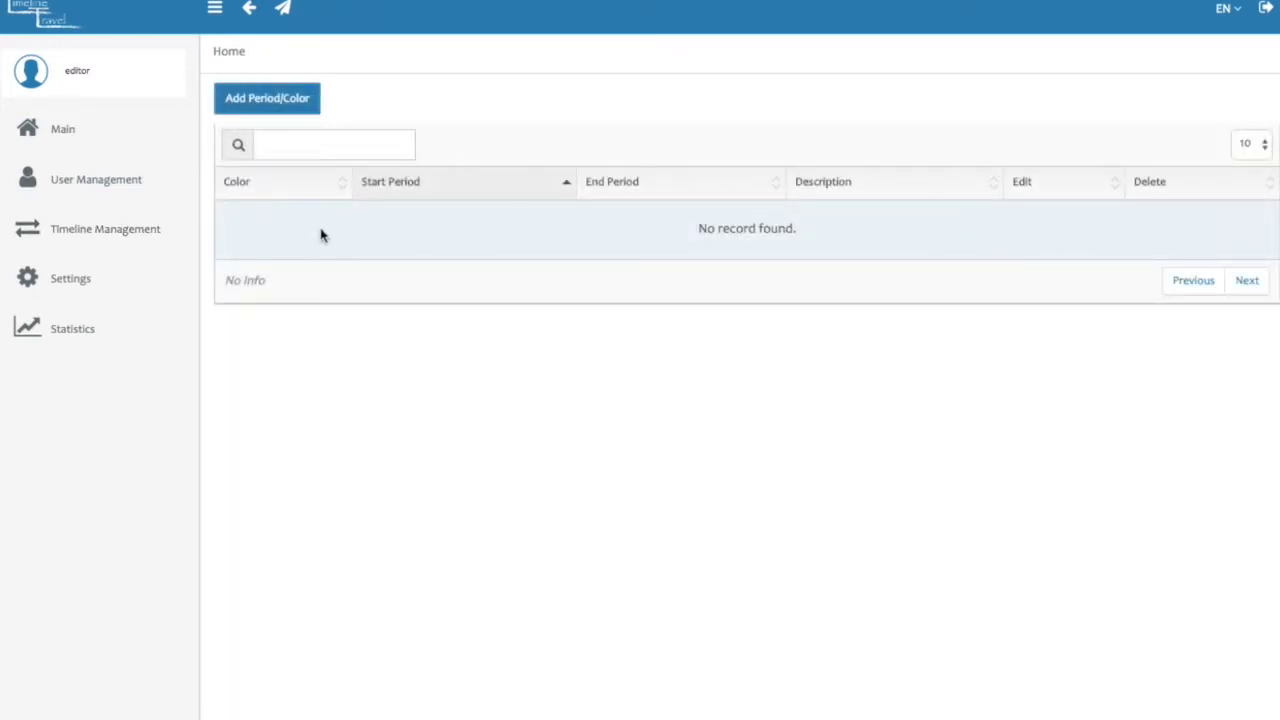
left_click(256, 104)
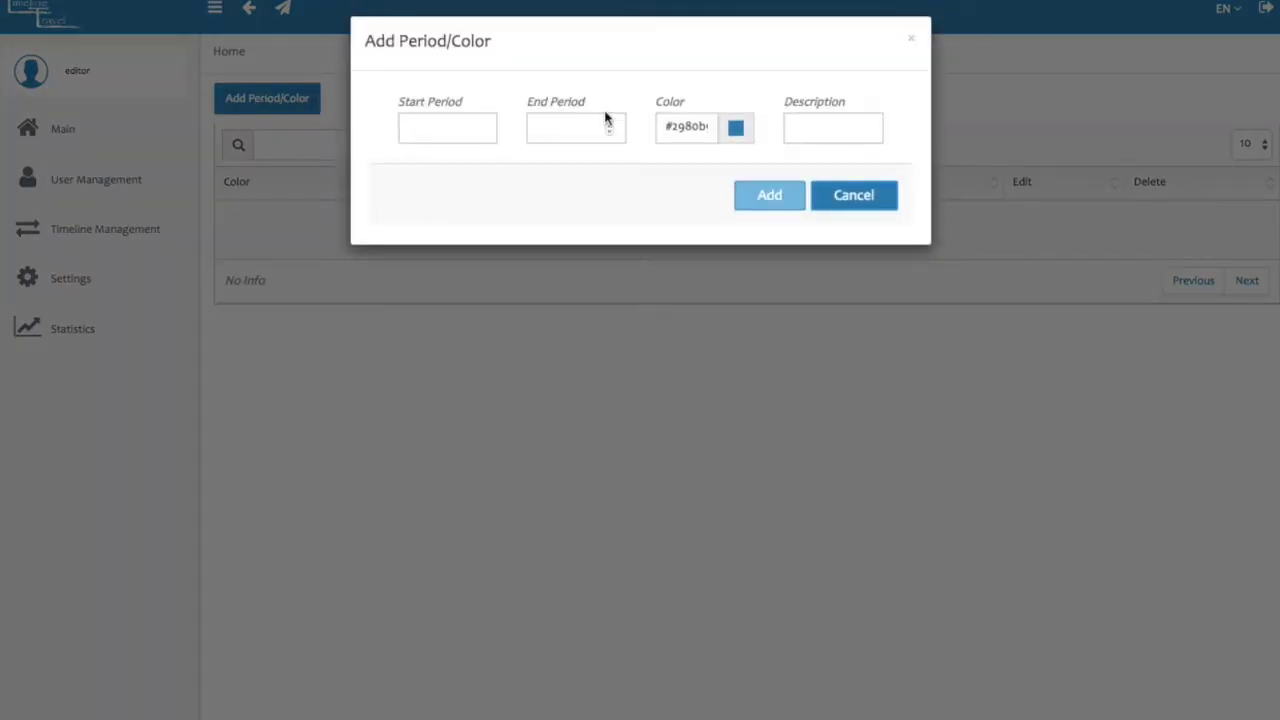
left_click(854, 196)
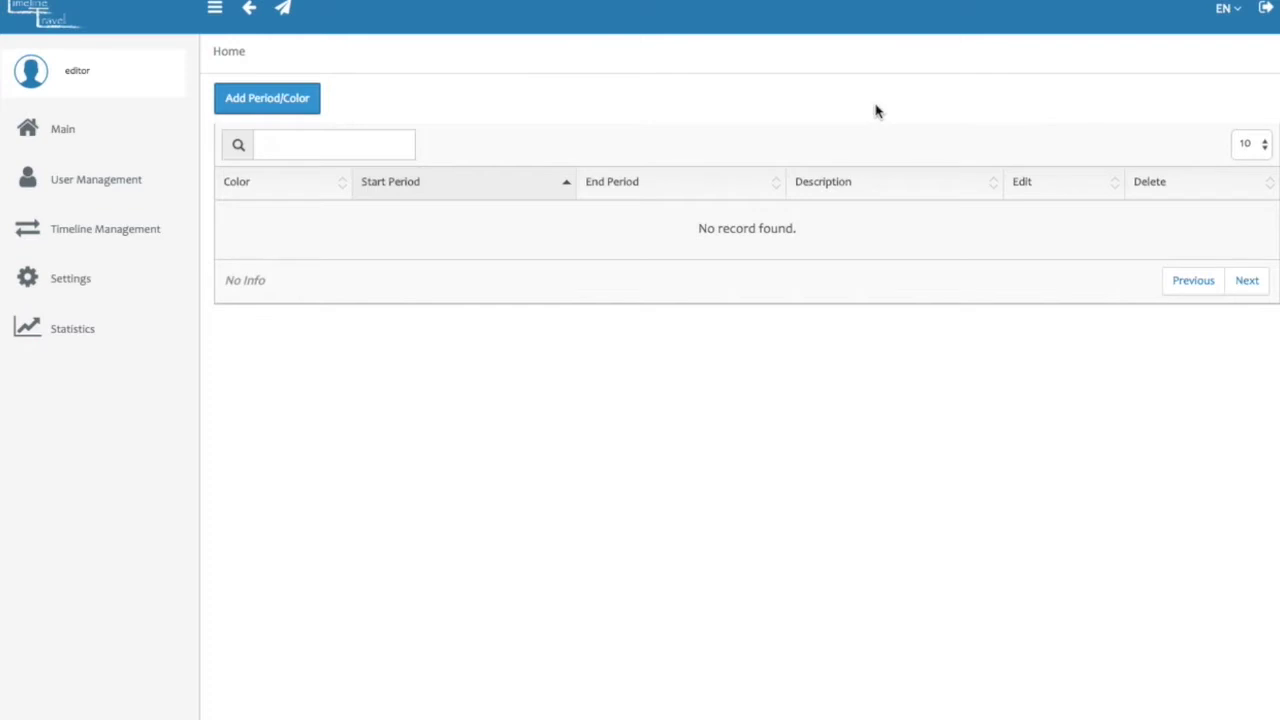
left_click(249, 14)
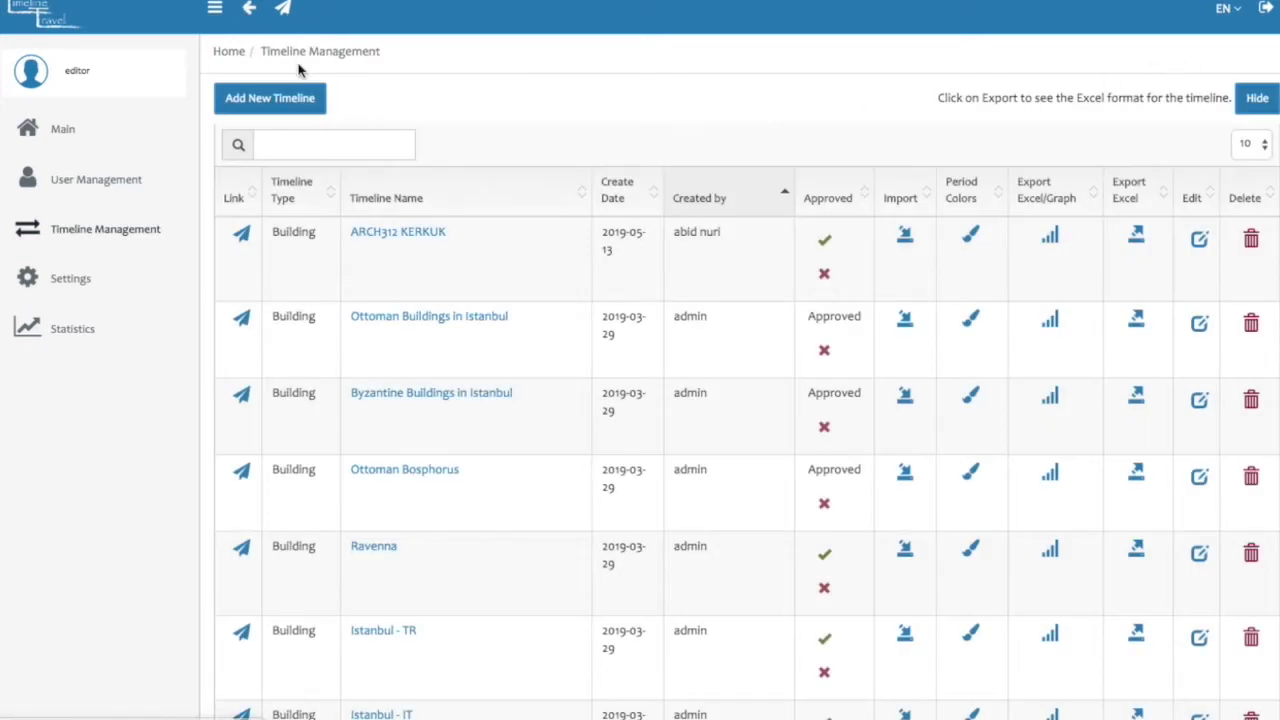
View the graph export contents and chart types available for ARCH312 KERKUK and cancel the export
left_click(1050, 245)
left_click(487, 128)
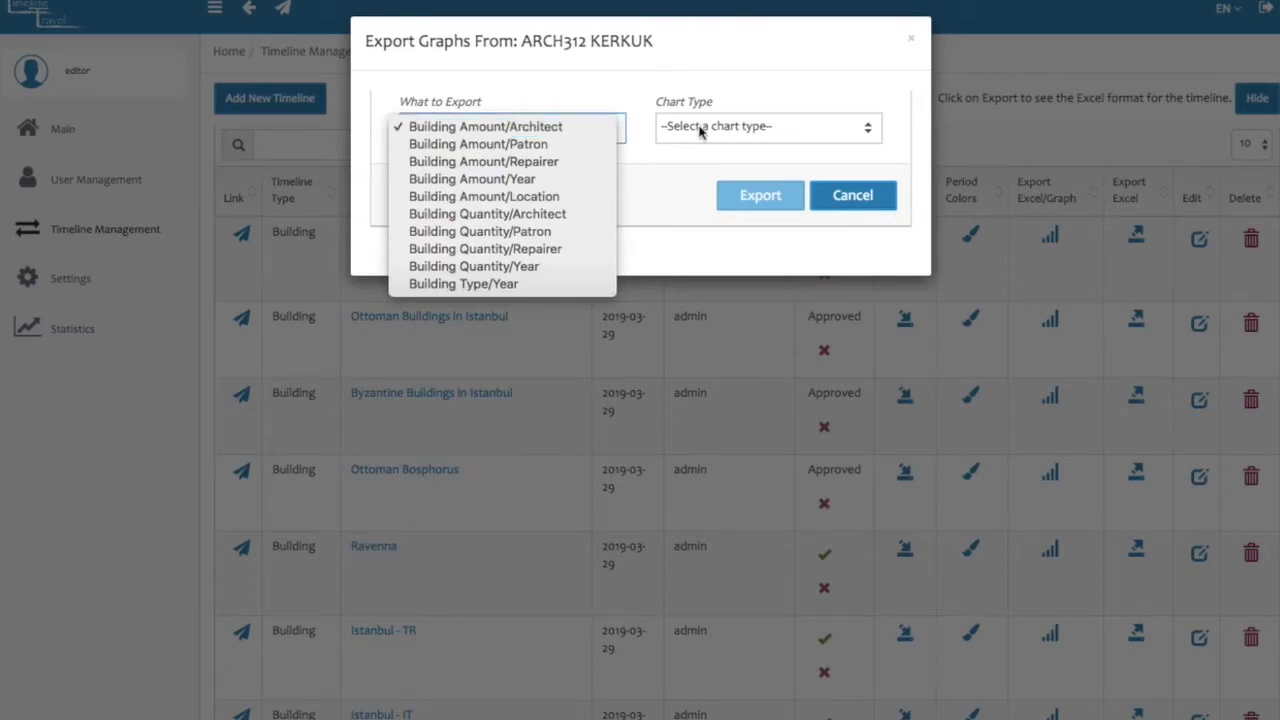
left_click(730, 130)
left_click(730, 128)
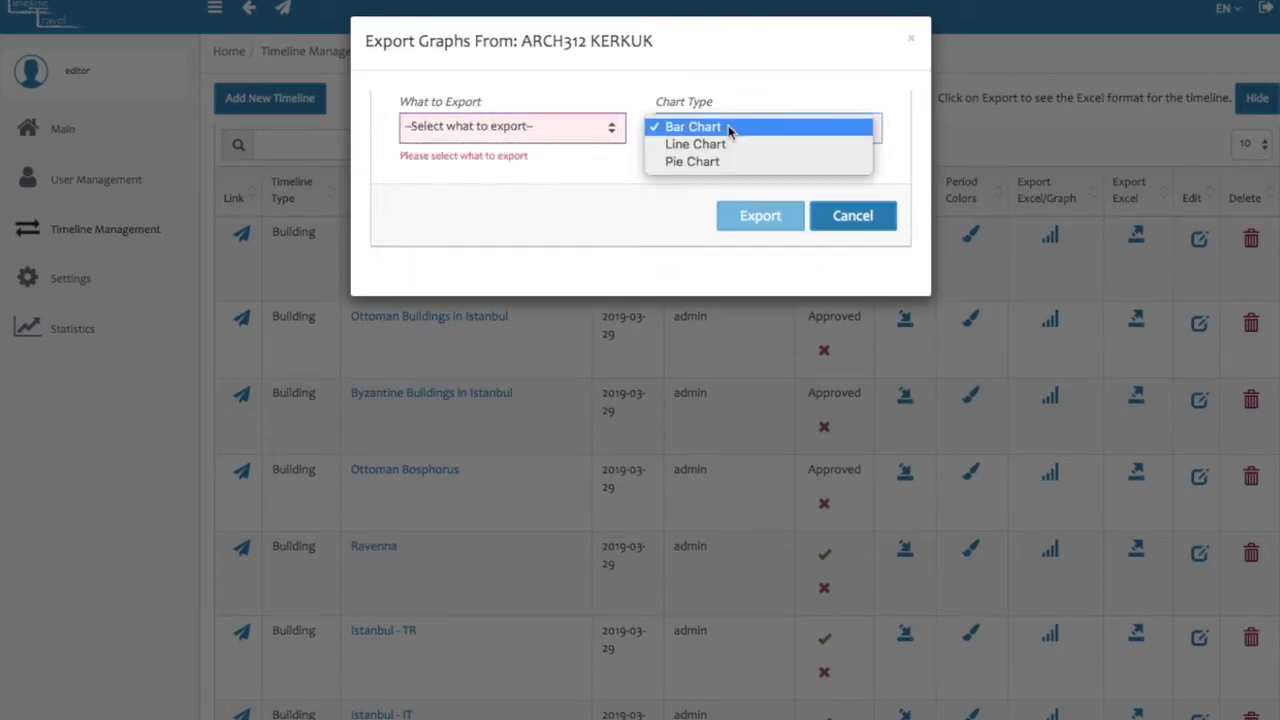
left_click(860, 222)
left_click(862, 224)
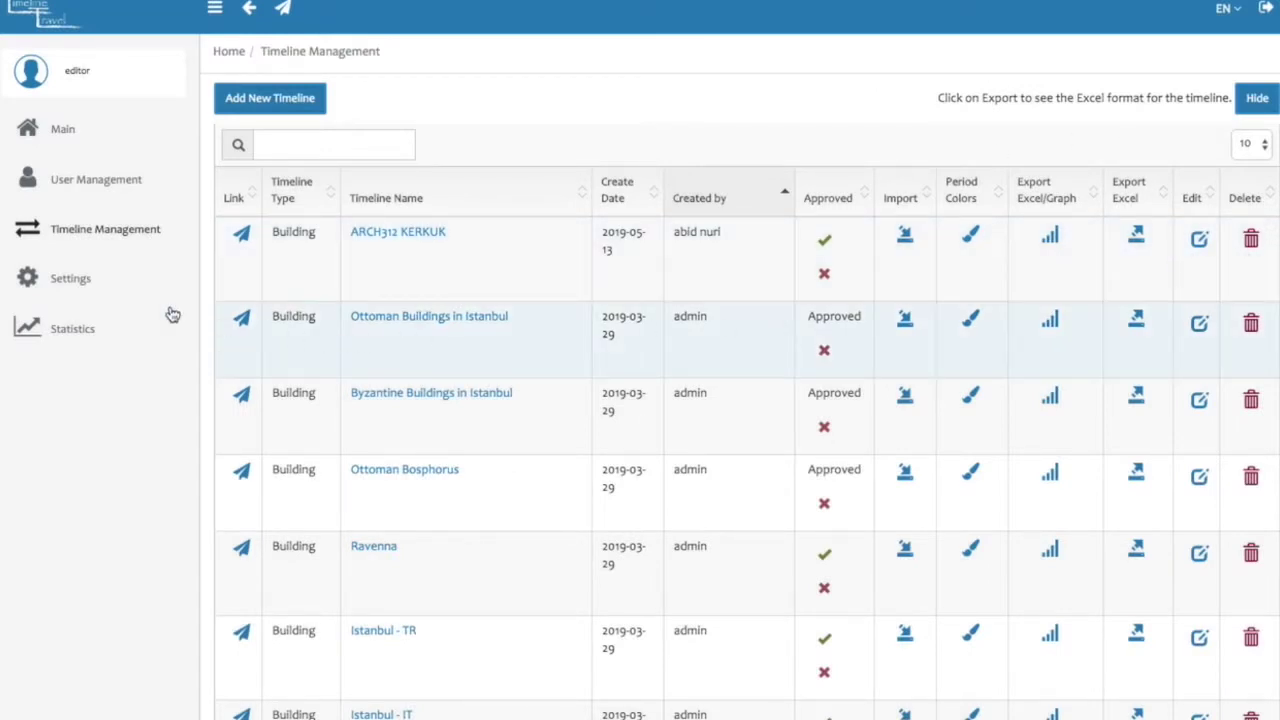
View the Building Types and Styles lists in Settings
left_click(69, 285)
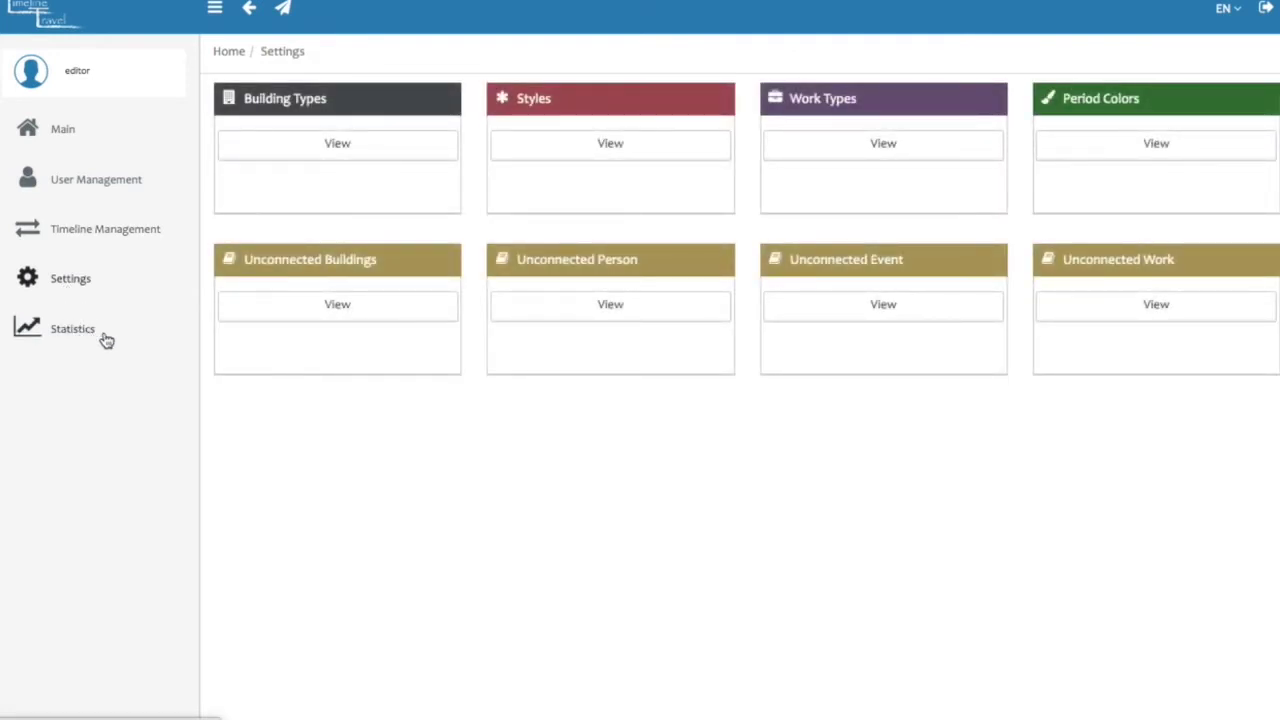
left_click(307, 150)
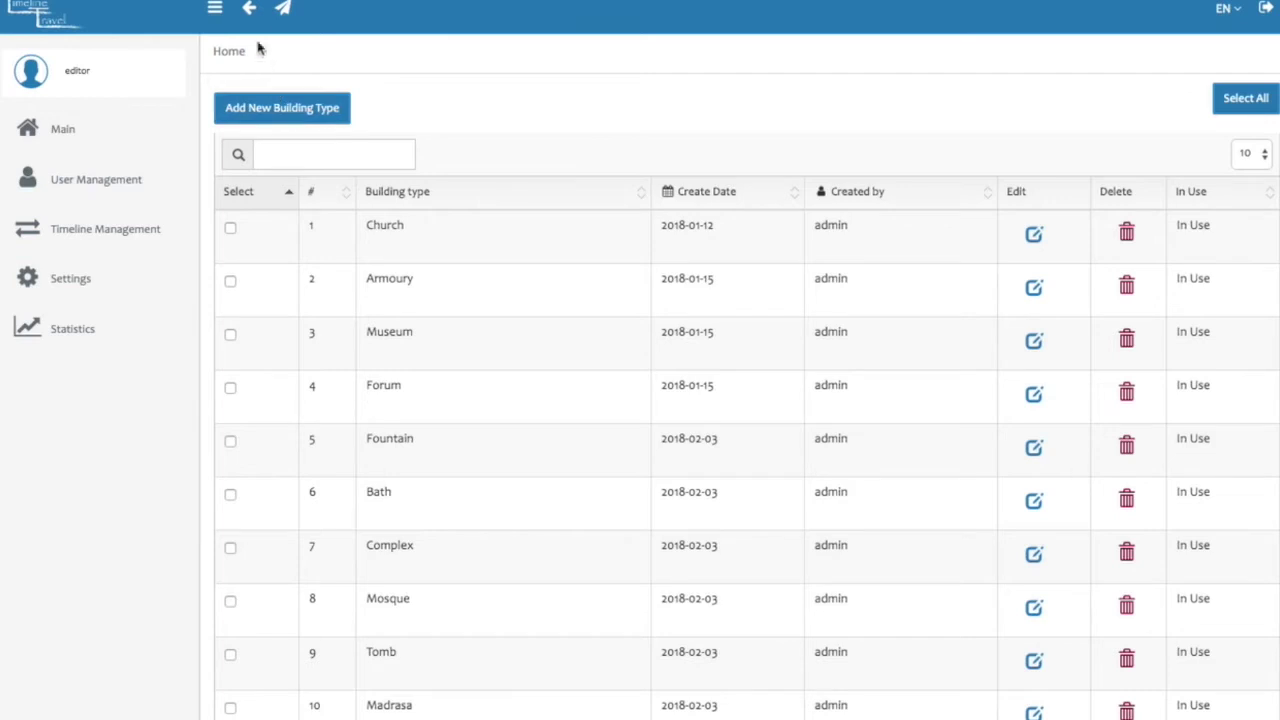
left_click(250, 10)
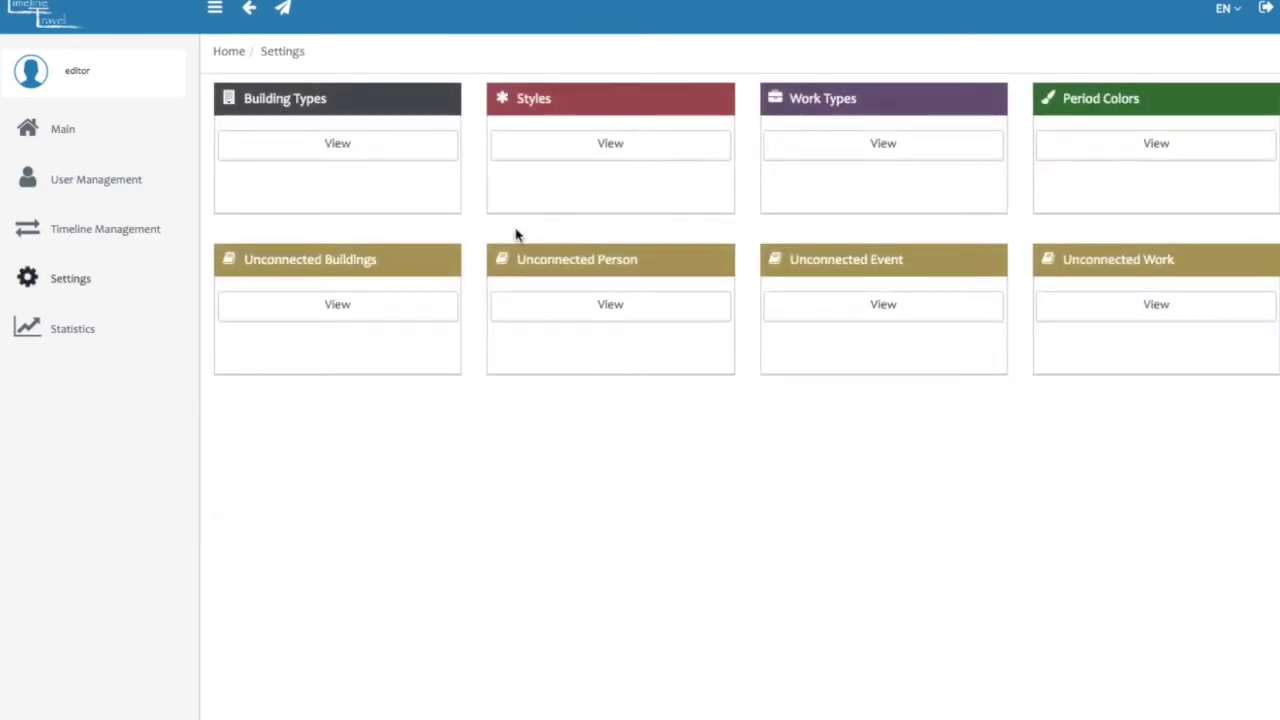
left_click(567, 155)
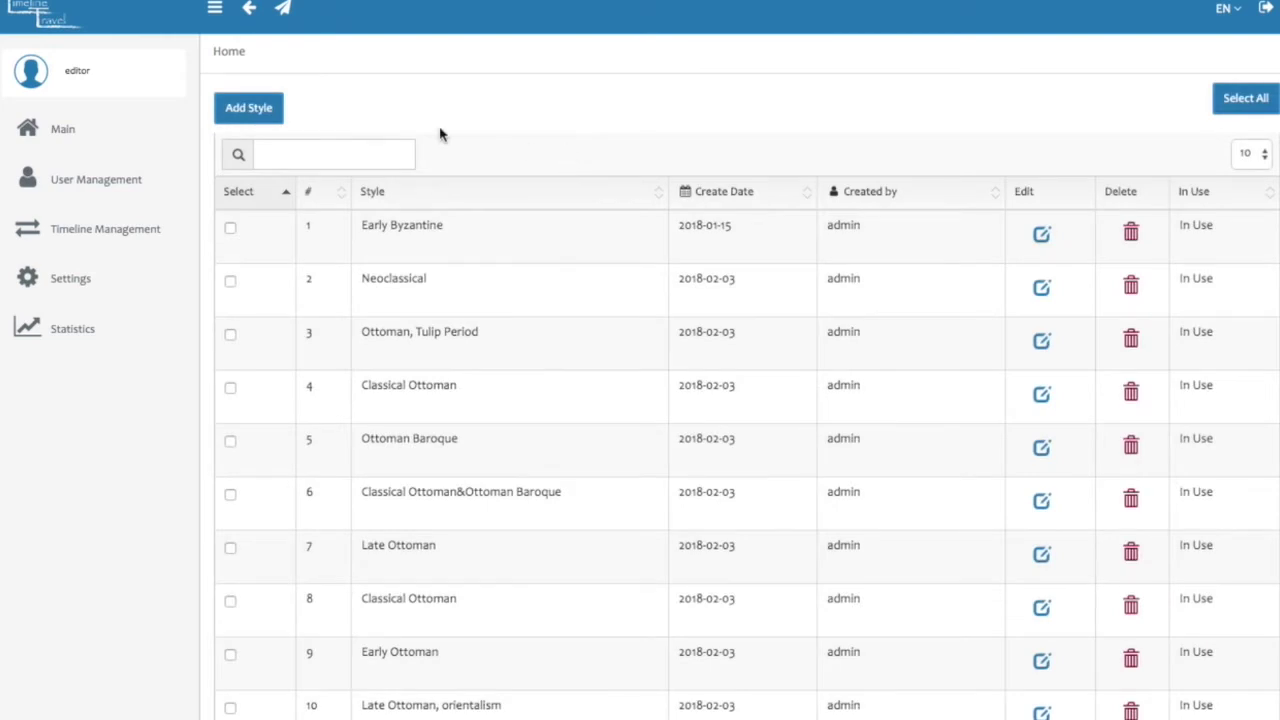
Return from the Styles list to Settings, and view the period colors defined for the Istanbul timeline
left_click(250, 9)
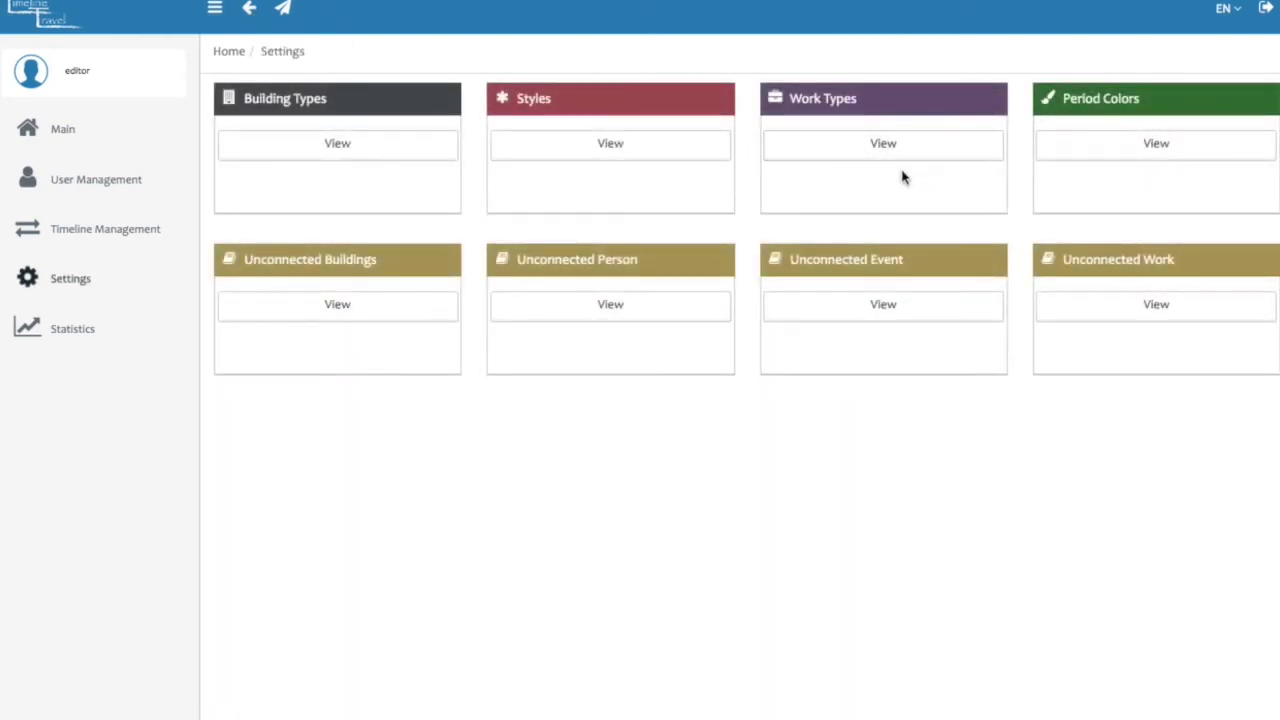
left_click(1096, 150)
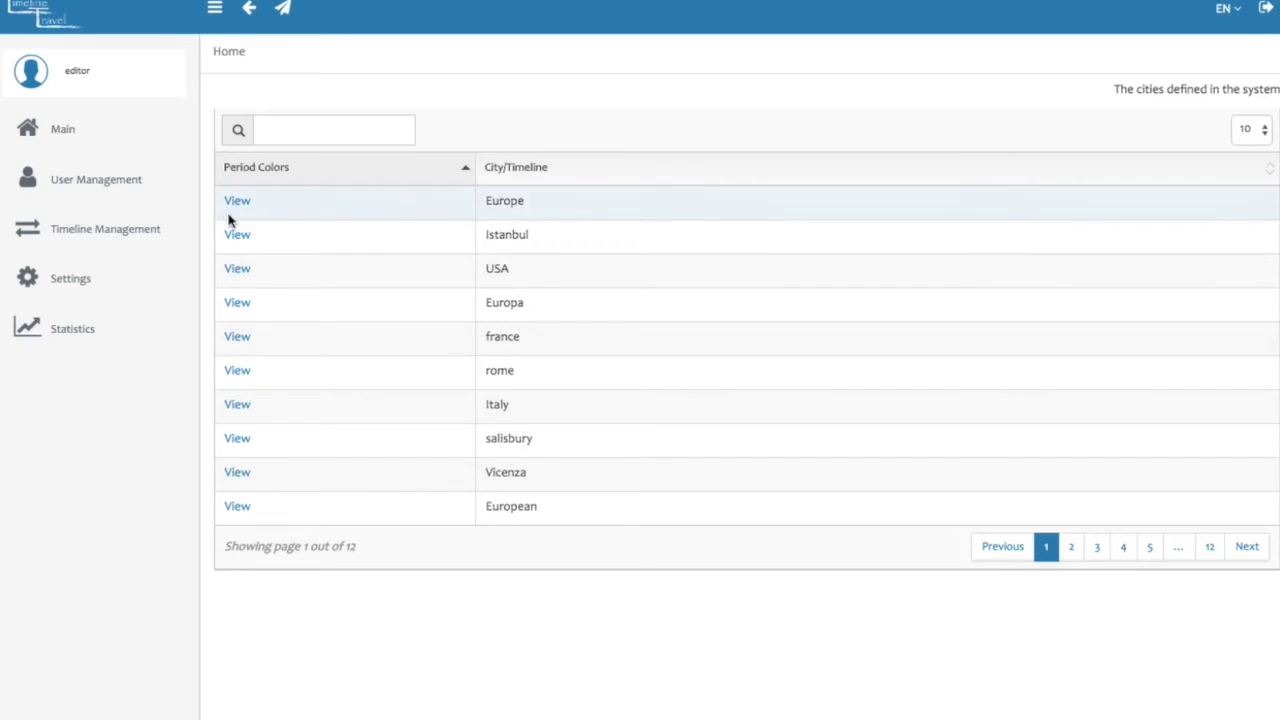
left_click(238, 236)
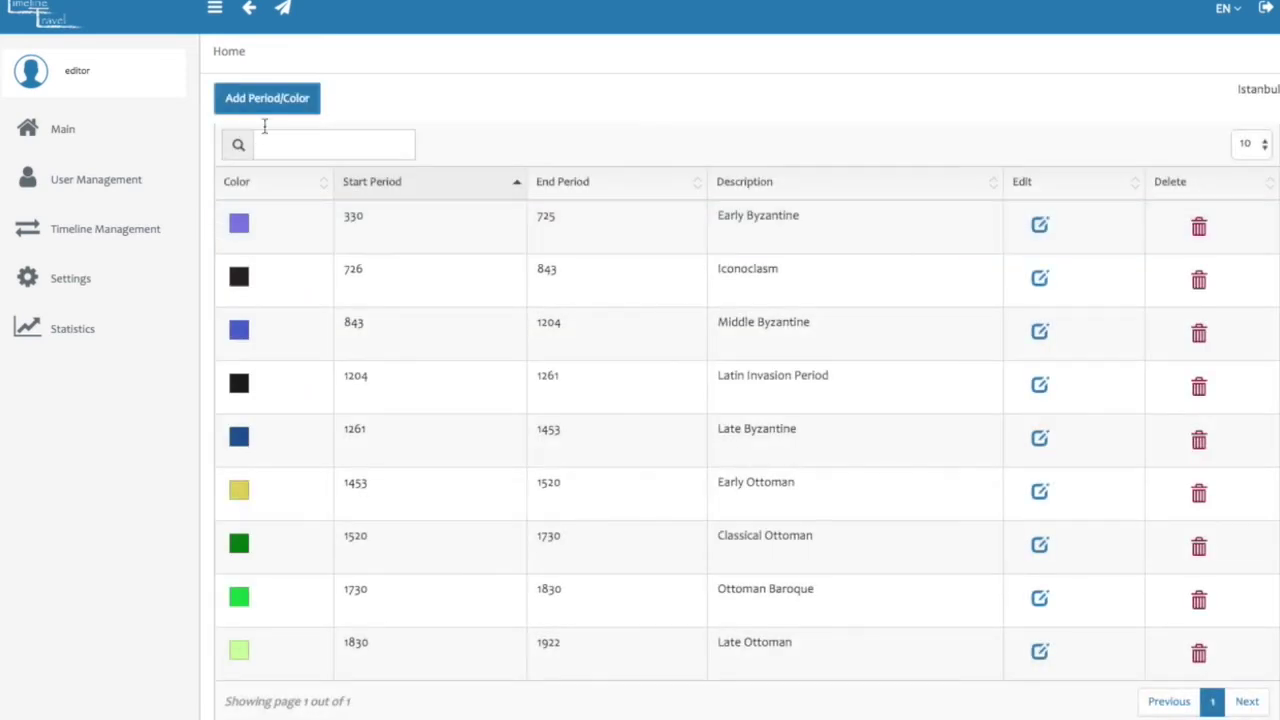
left_click(250, 10)
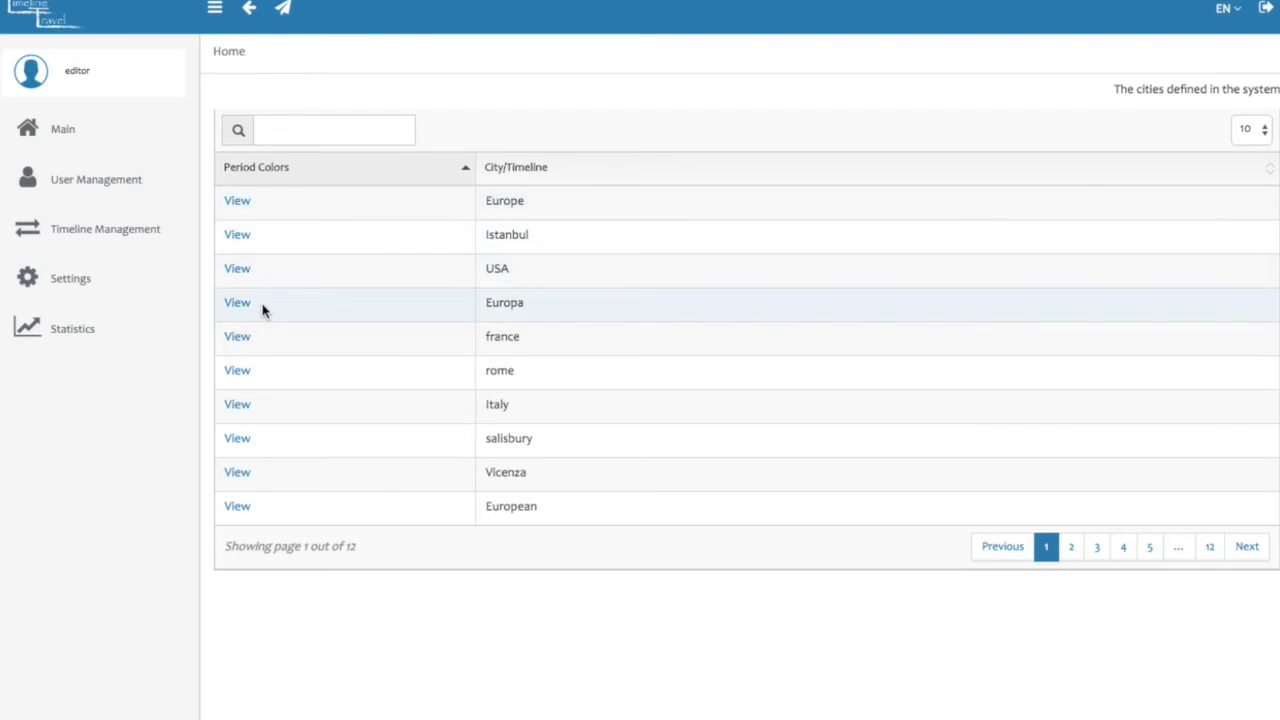
left_click(250, 20)
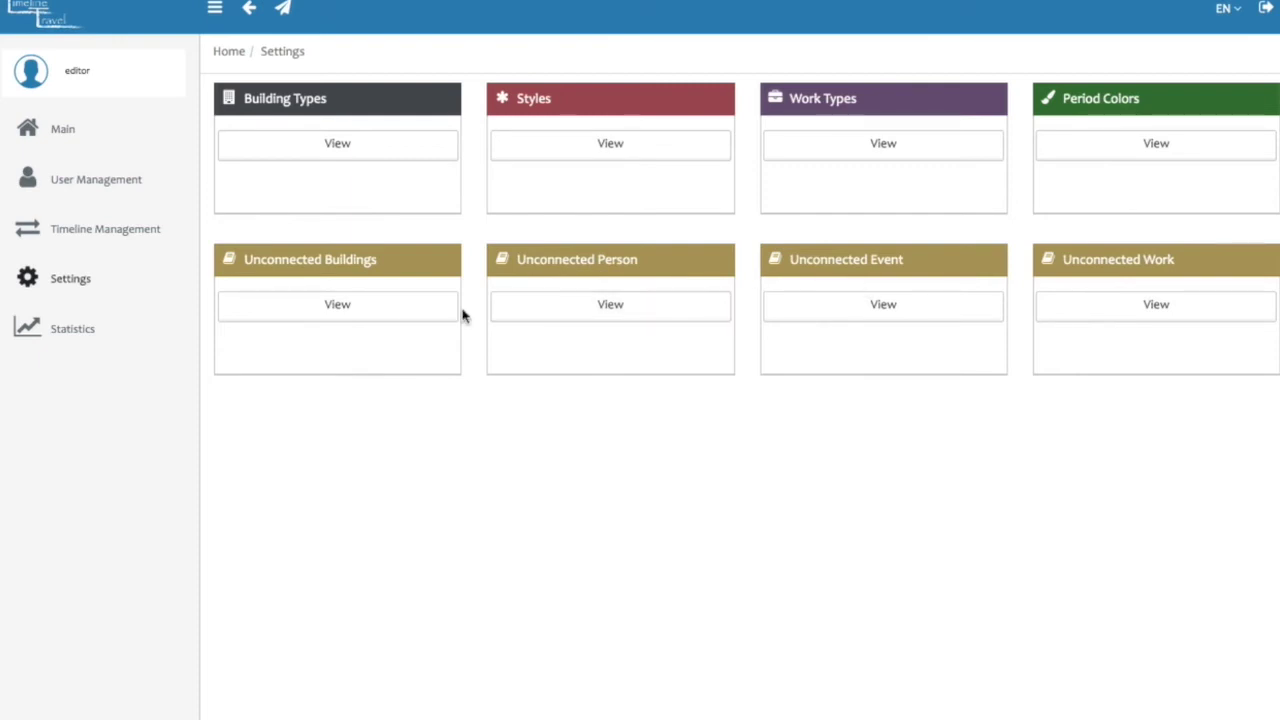
View the list of buildings not connected to any timeline, and return to the Settings overview
left_click(411, 310)
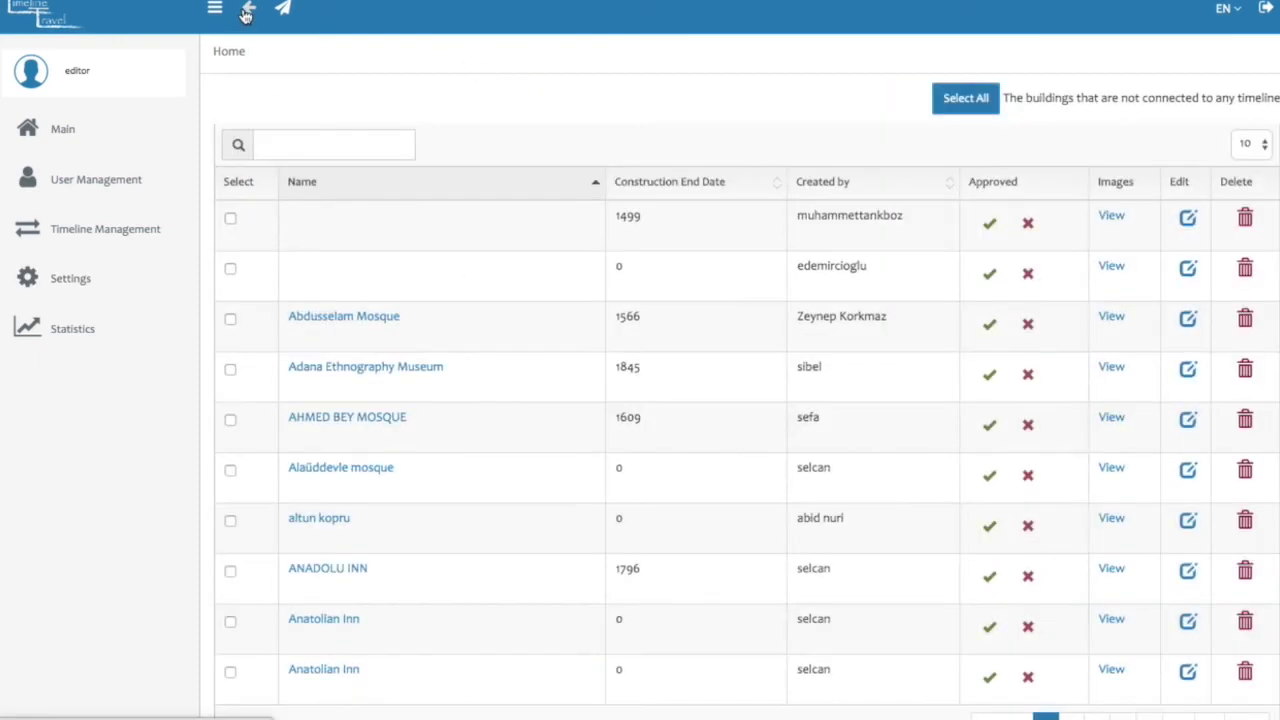
left_click(247, 10)
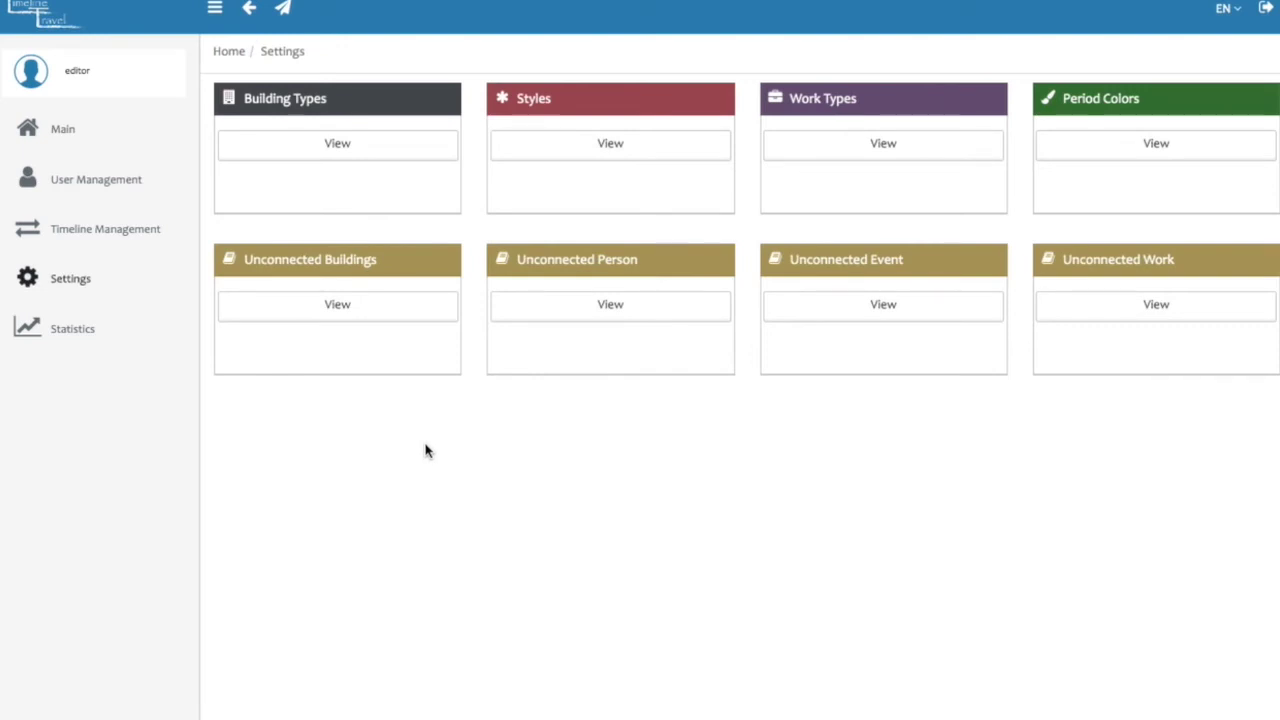